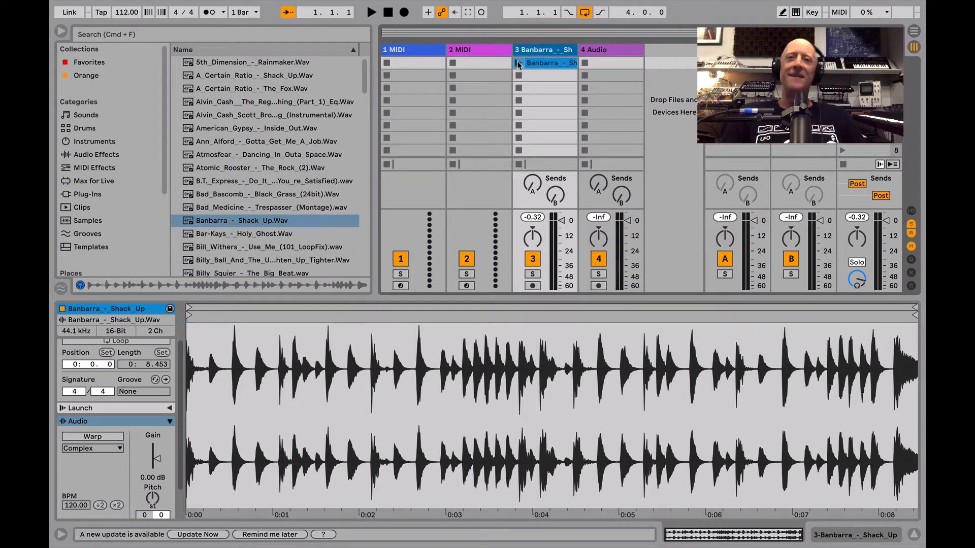
- Play the Banbarra_-_Shack_Up clip in its Session slot and copy it to the start of track 3 in the Arrangement
left_click(519, 63)
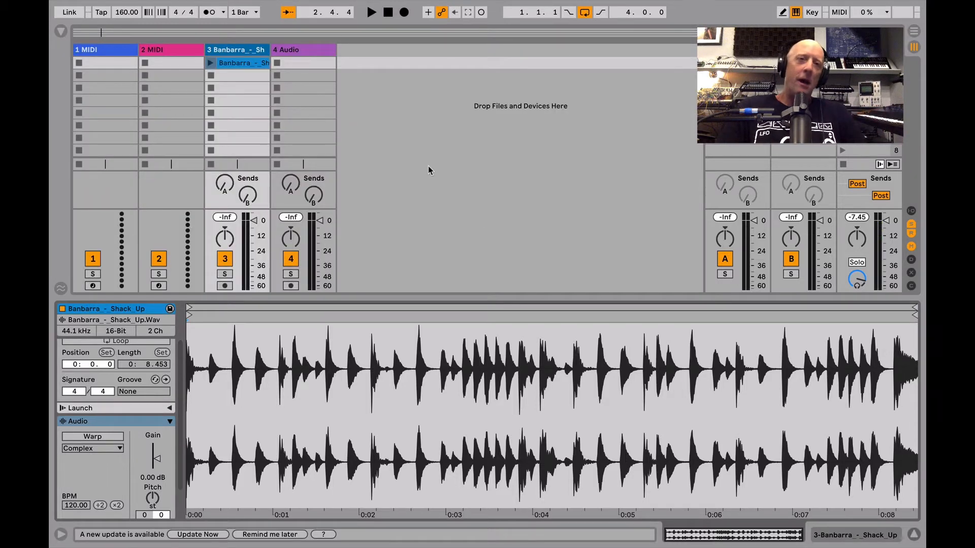
left_click_drag(239, 61, 76, 212)
key("Tab")
scroll(179, 213, "down", 3)
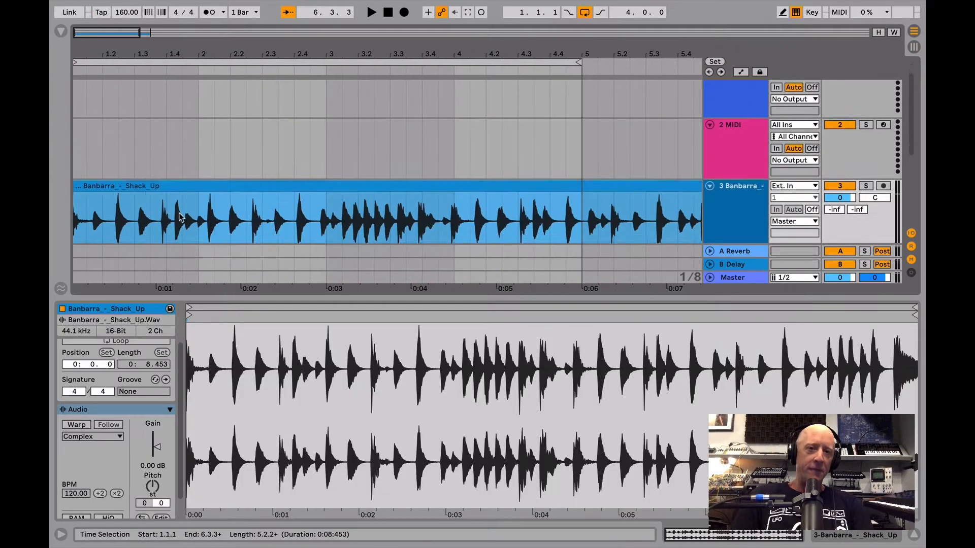
- Shift the one-beat section starting at 2.1.1 of the Banbarra_-_Shack_Up clip to 2.3.3
left_click_drag(202, 197, 231, 197)
key("Right")
key("Right")
key("Right")
key("Right")
key("Right")
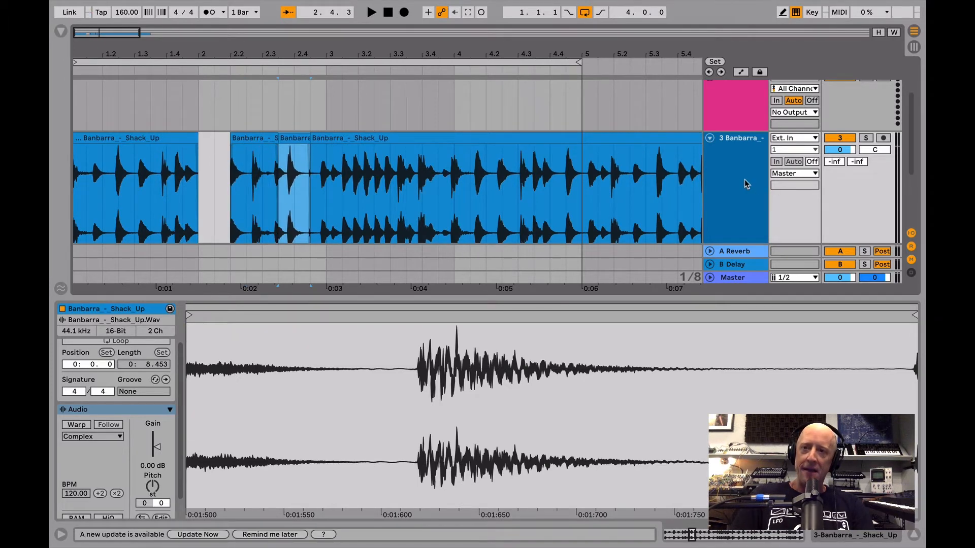
- Toggle automation mode on and off, and shift the one-beat section starting at 1.2.3 to 2.1.3
key("a")
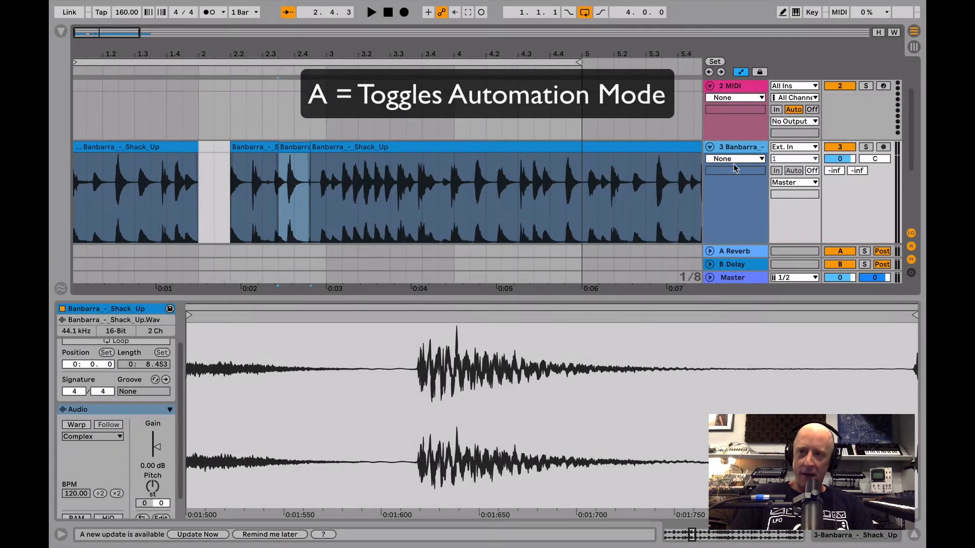
key("a")
left_click_drag(123, 178, 156, 174)
key("Right")
key("Right")
key("Right")
key("Right")
key("Right")
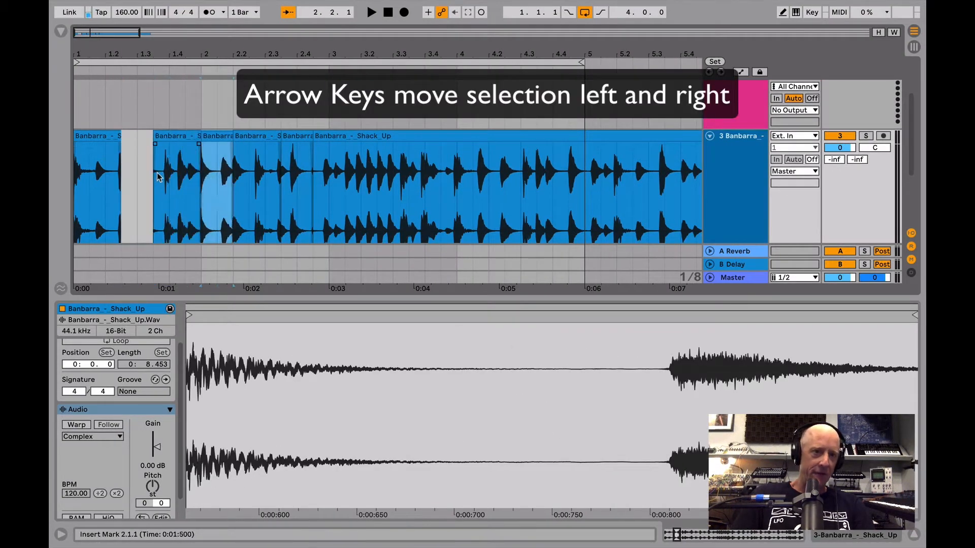
key("Right")
- Shift the two-beat section starting at 3.3.3 of the Banbarra_-_Shack_Up clip to 4.2.3
left_click_drag(413, 181, 472, 182)
key("Right")
key("Right")
key("Right")
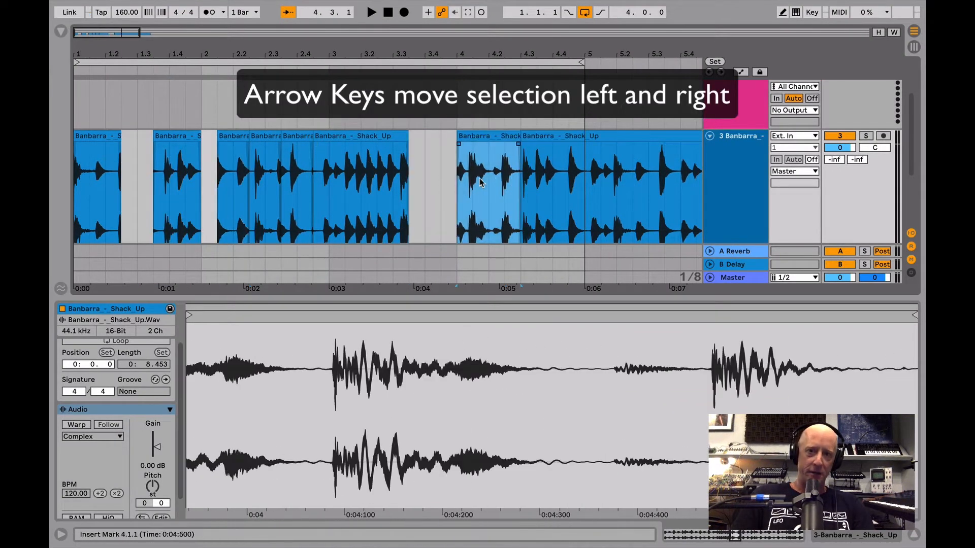
key("Right")
key("Right")
key("Right")
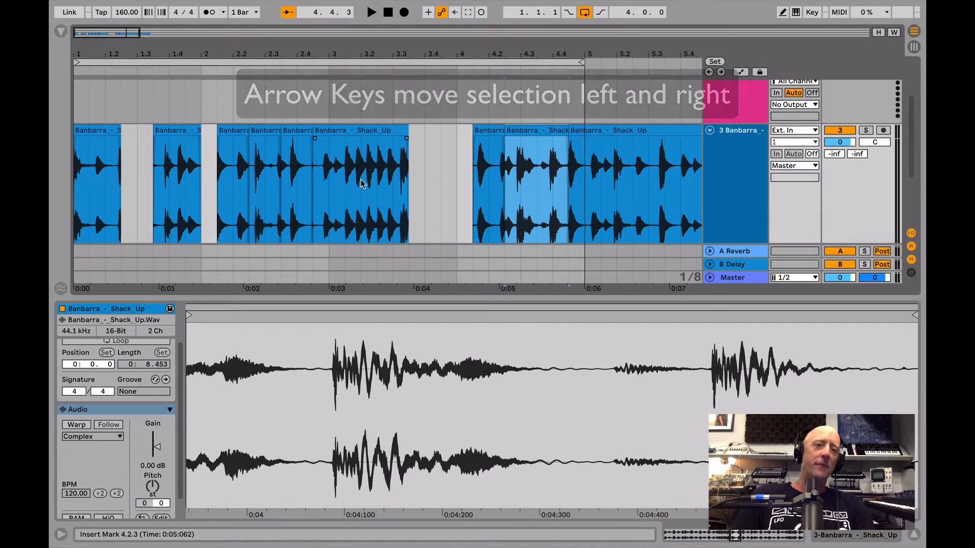
- Undo the section moves in the Banbarra_-_Shack_Up clip on track 3
scroll(363, 183, "down", 1)
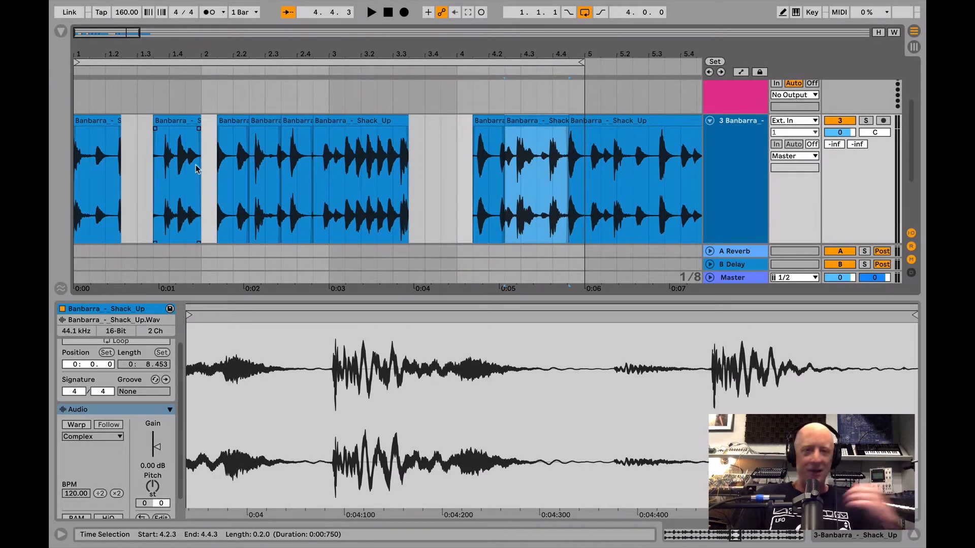
key("ctrl+z")
key("ctrl+z")
key("ctrl+z")
key("ctrl+z")
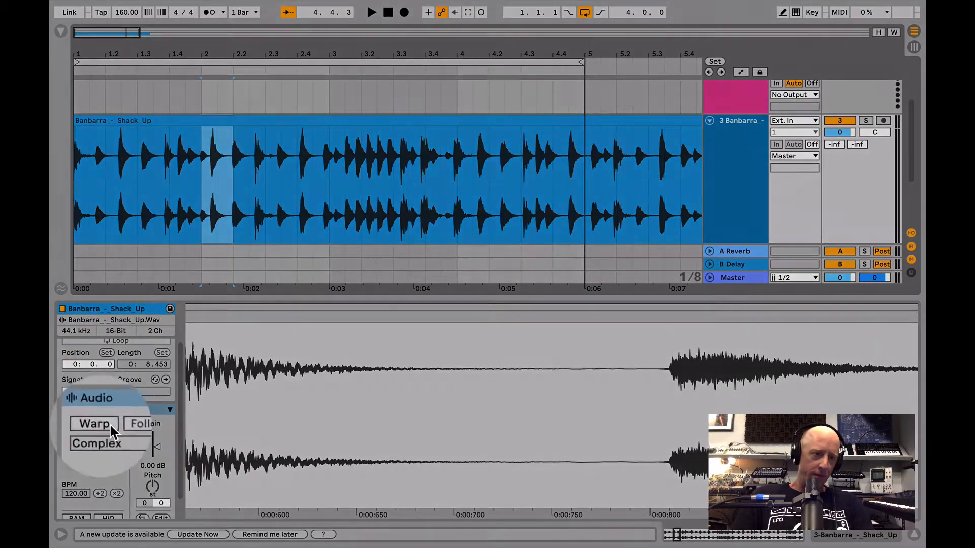
- Turn on Warp for the Banbarra_-_Shack_Up clip in the Arrangement with the Complex warp mode
left_click(78, 423)
left_click_drag(250, 313, 249, 244)
left_click_drag(278, 52, 277, 26)
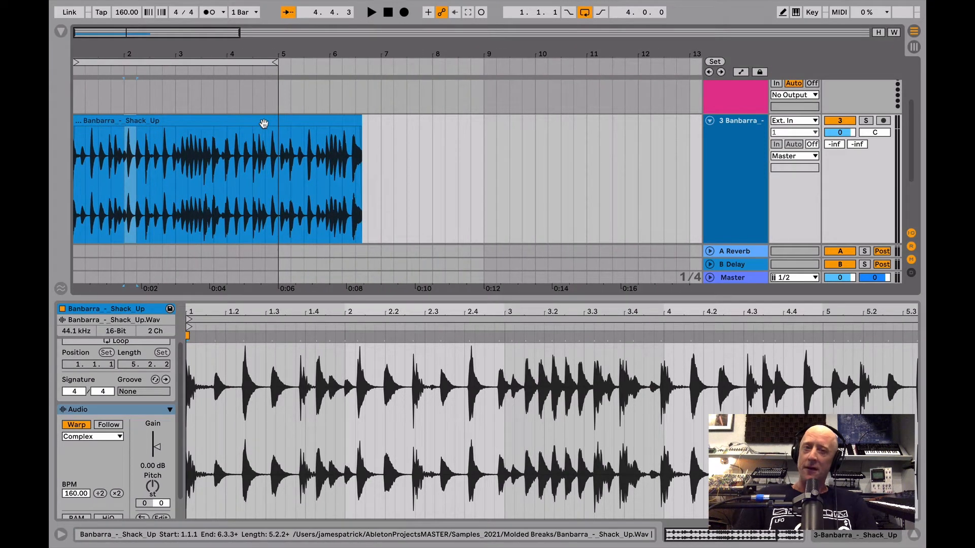
scroll(226, 187, "up", 3)
scroll(227, 187, "down", 4)
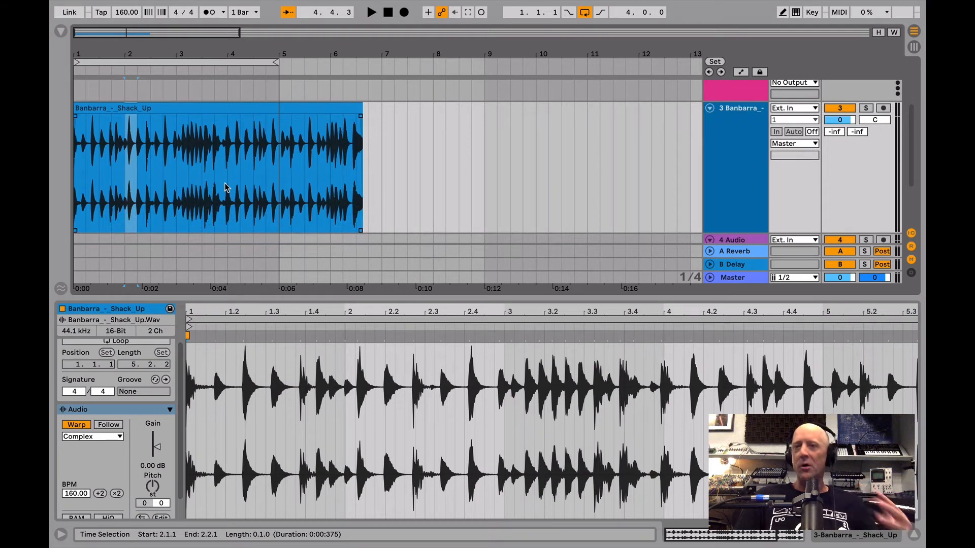
left_click(86, 437)
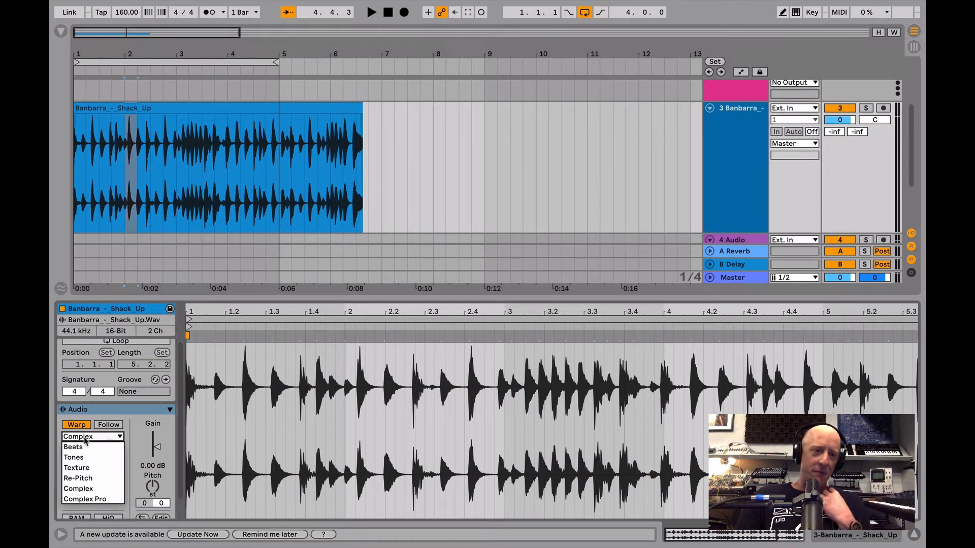
left_click(90, 489)
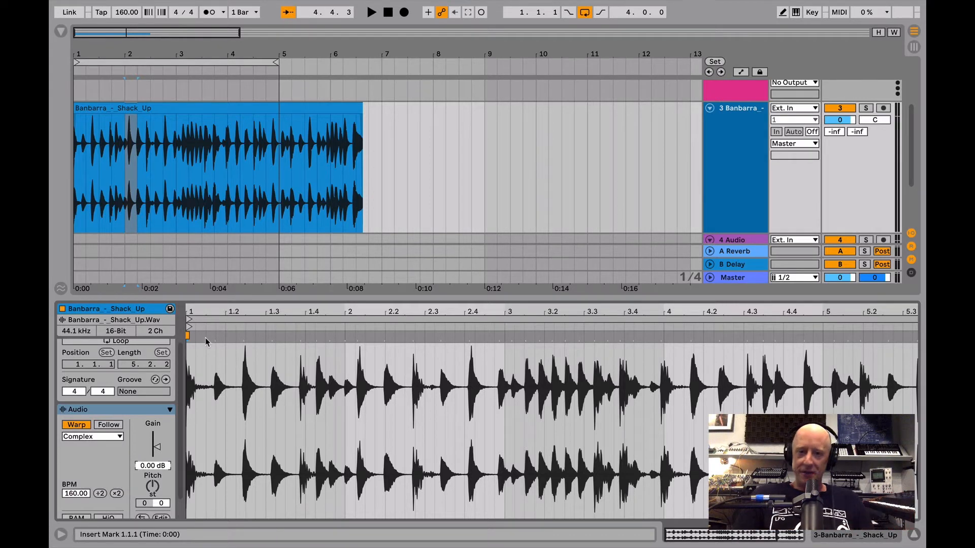
- Delete the Banbarra_-_Shack_Up clip from the Arrangement and return to the Session View
left_click_drag(381, 134, 77, 137)
key("Delete")
key("Tab")
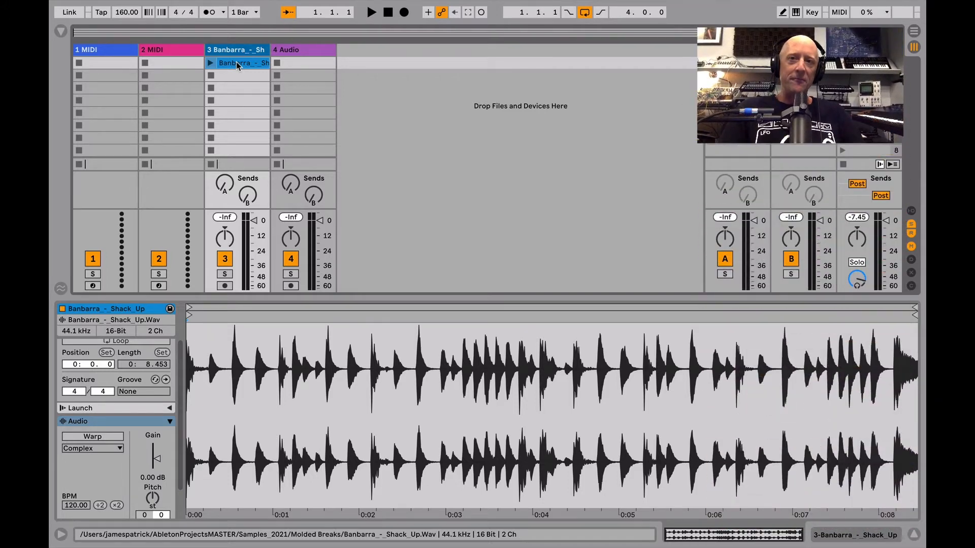
- Load the Banbarra_-_Shack_Up sample from track 3 as an instrument in the device chain of the 2 MIDI track
key("super+alt+b")
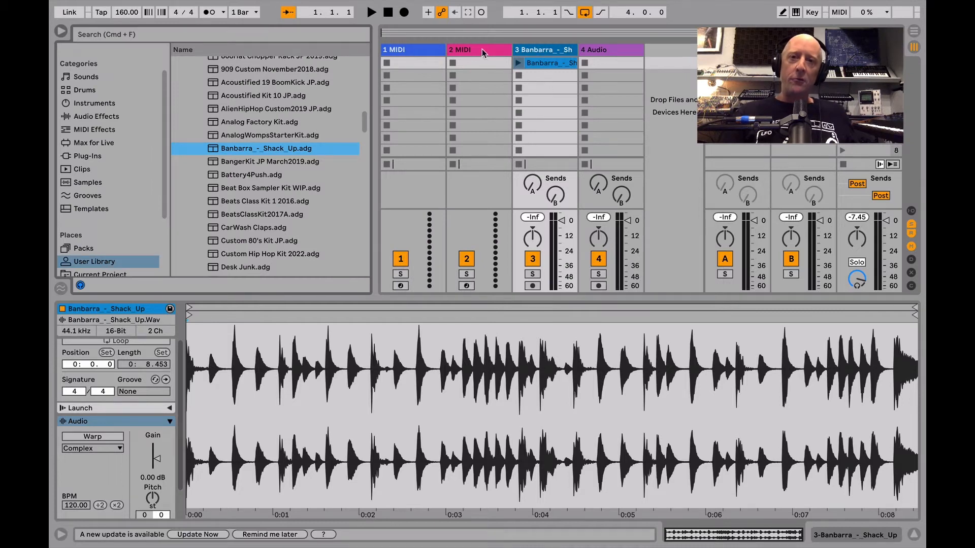
left_click(480, 48)
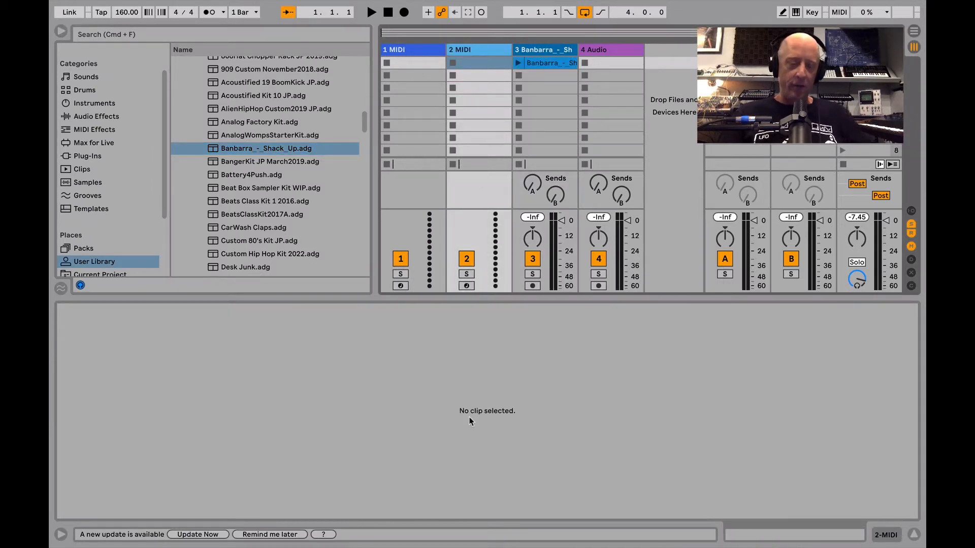
key("shift+Tab")
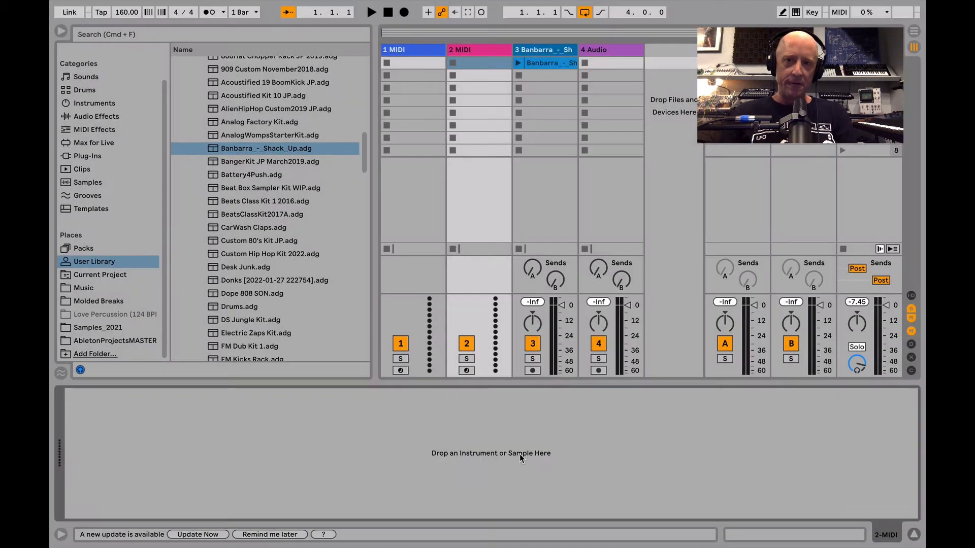
left_click_drag(536, 73, 460, 449)
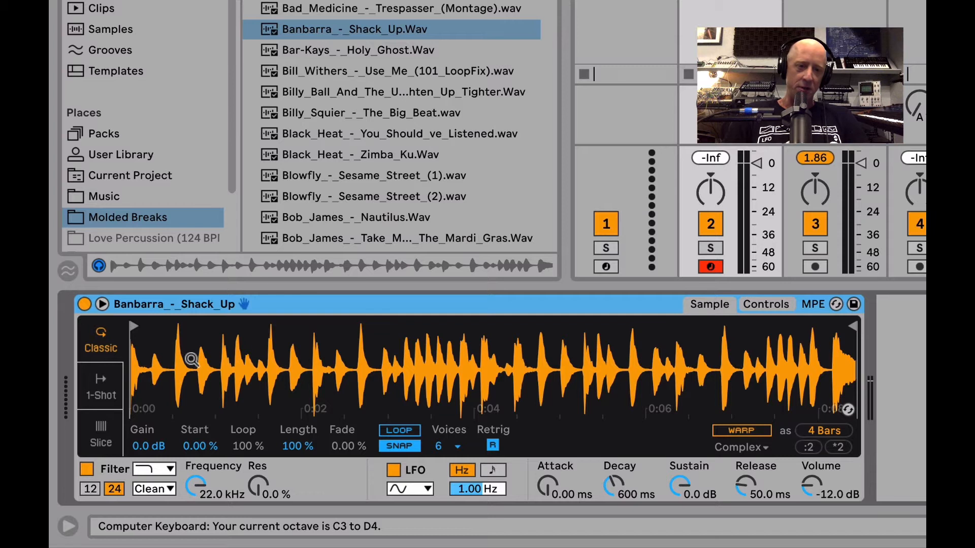
- Audition the loaded Banbarra_-_Shack_Up sample from its start and set its playback mode to Slice
key("a")
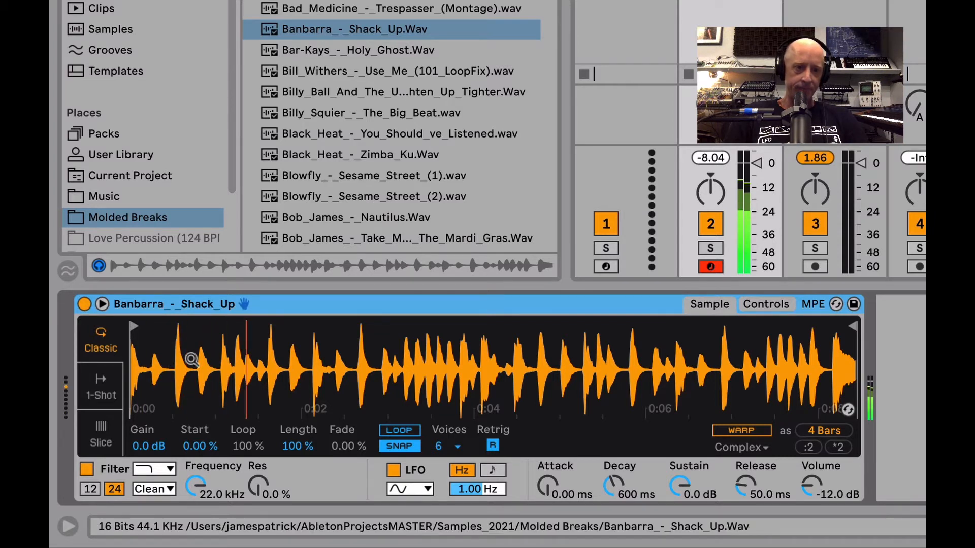
mouse_move(133, 326)
left_mouse_down()
mouse_move(180, 330)
mouse_move(131, 329)
left_mouse_up()
key("a")
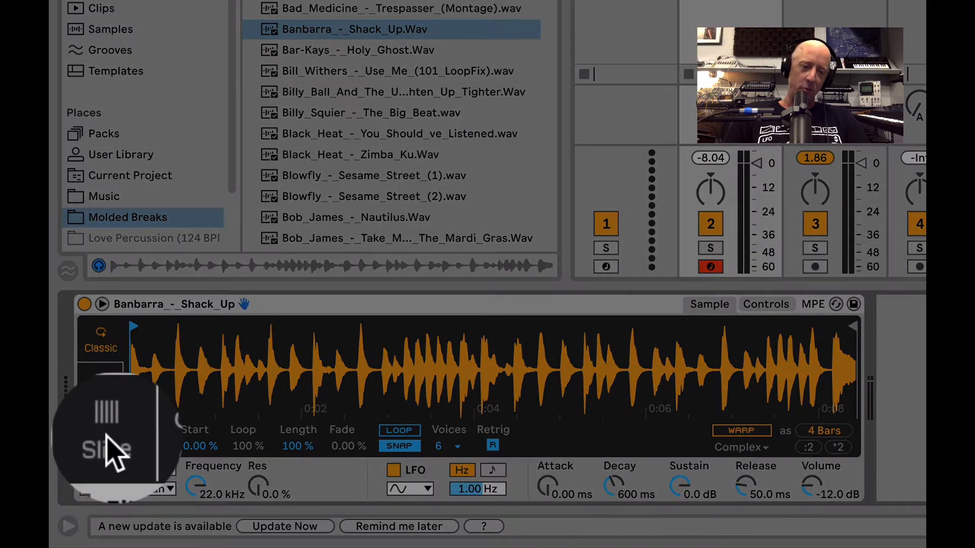
left_click(107, 442)
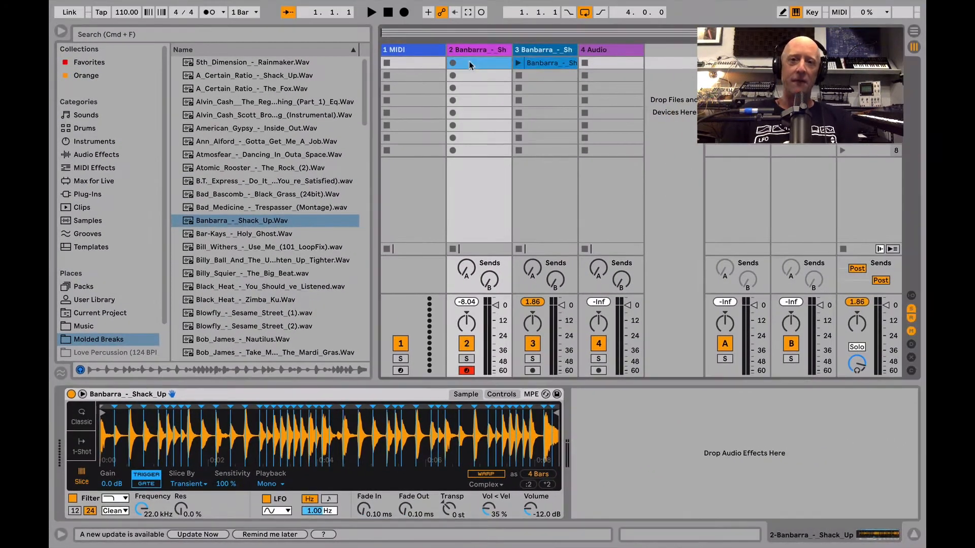
- Create a MIDI clip in track 2's first slot and add a C1 sixteenth note at 1.1.1 with velocity 101
double_click(470, 63)
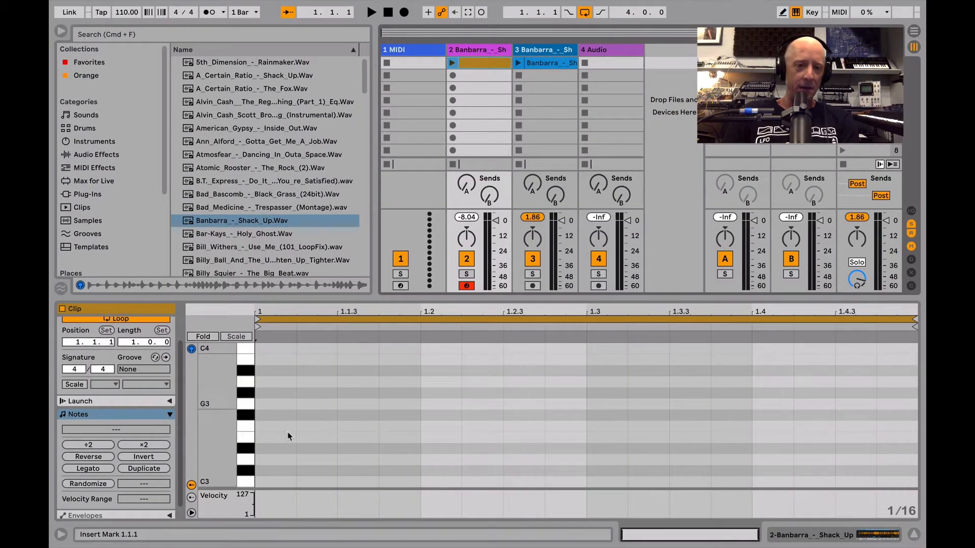
scroll(269, 465, "down", 6)
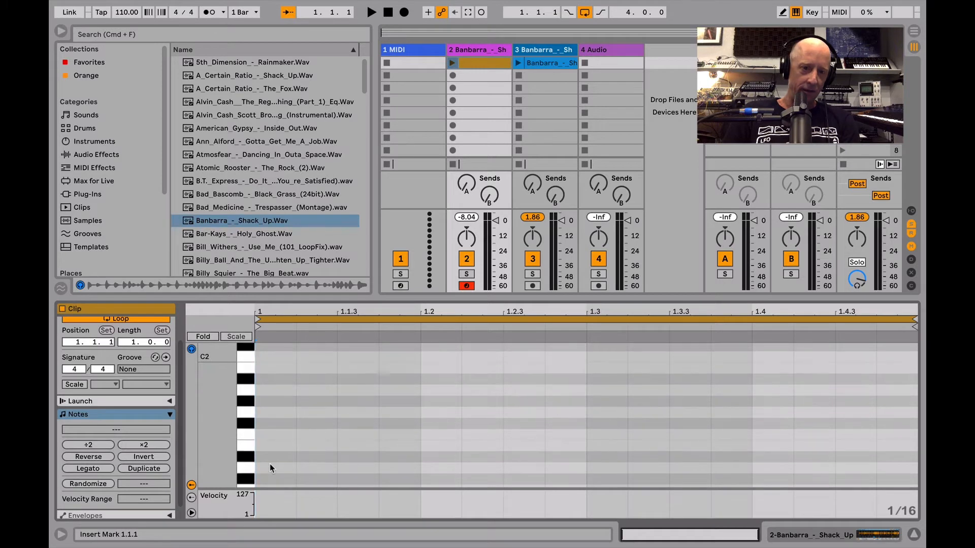
scroll(269, 464, "down", 1)
double_click(264, 450)
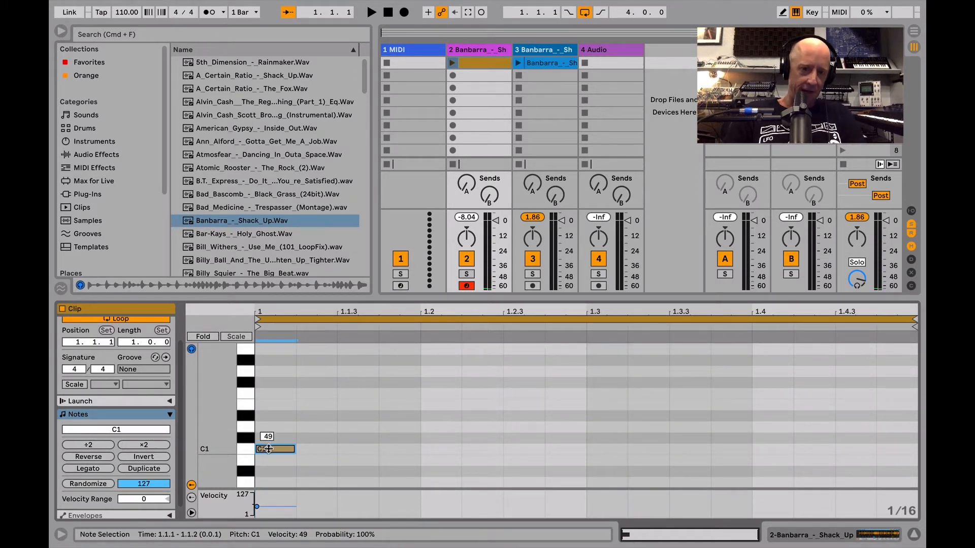
left_click_drag(280, 450, 281, 425)
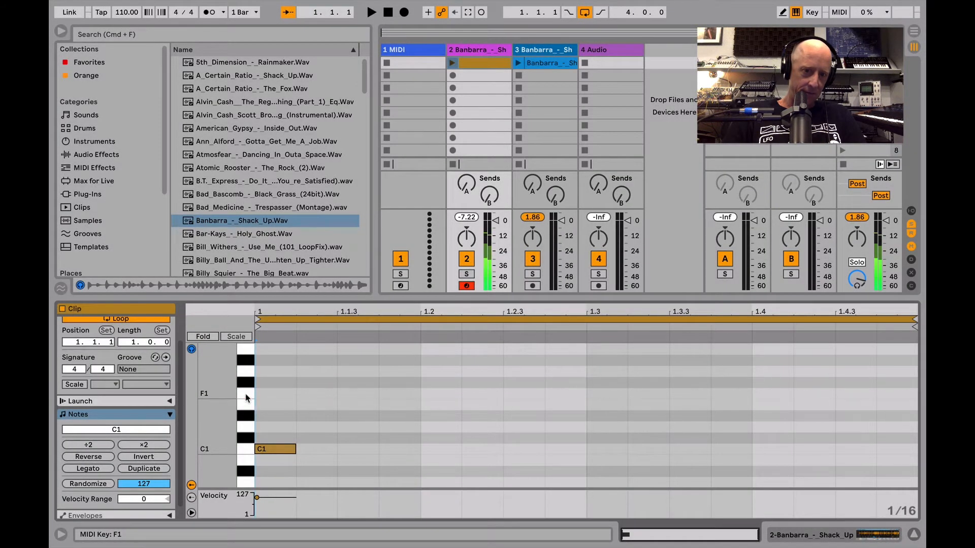
- Add a sixteenth note at 1.2, set it to F1, and raise the first note to E1
double_click(431, 402)
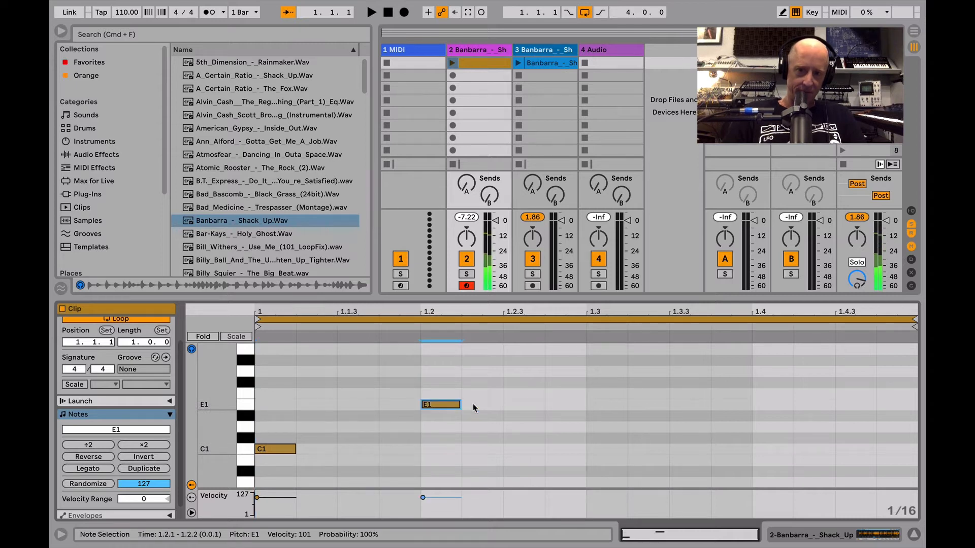
key("Up")
left_click(275, 449)
key("Up")
key("Up")
key("Up")
key("Up")
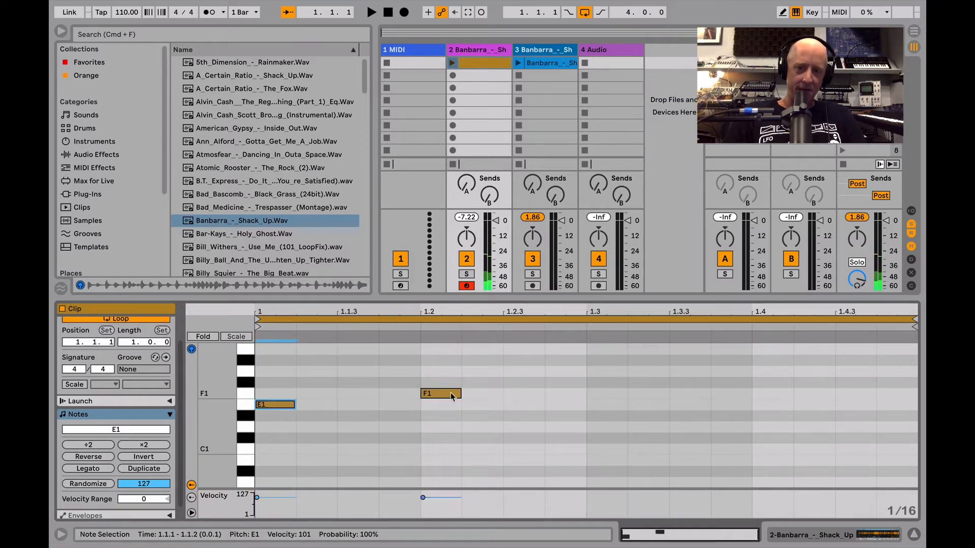
- Add an E1 note at 1.3.3 and an F1 note at 1.4 to the MIDI clip
double_click(685, 406)
double_click(761, 385)
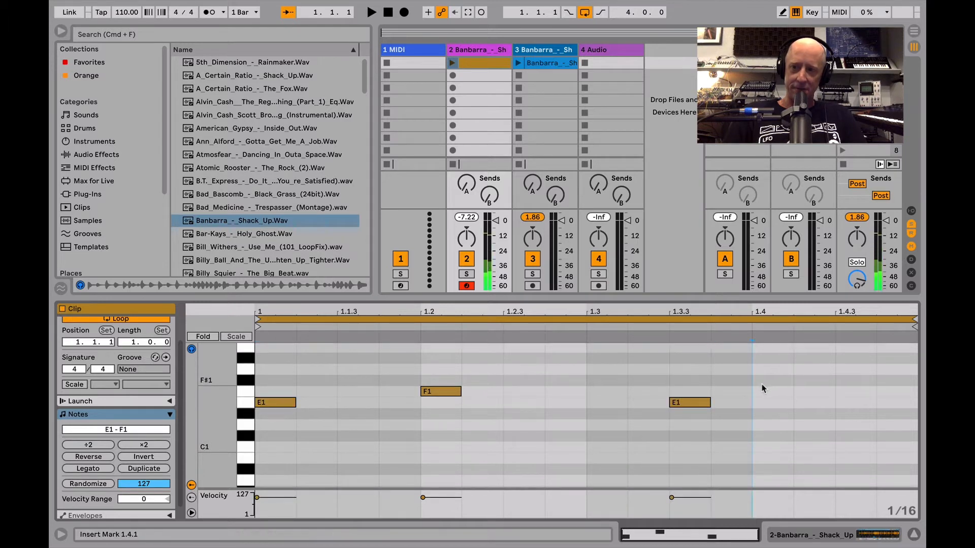
key("Down")
- Add F#1 sixteenth notes at 1.1.3, 1.2.3, 1.3 and 1.4.3 to the MIDI clip
double_click(367, 381)
left_click(523, 382)
double_click(522, 381)
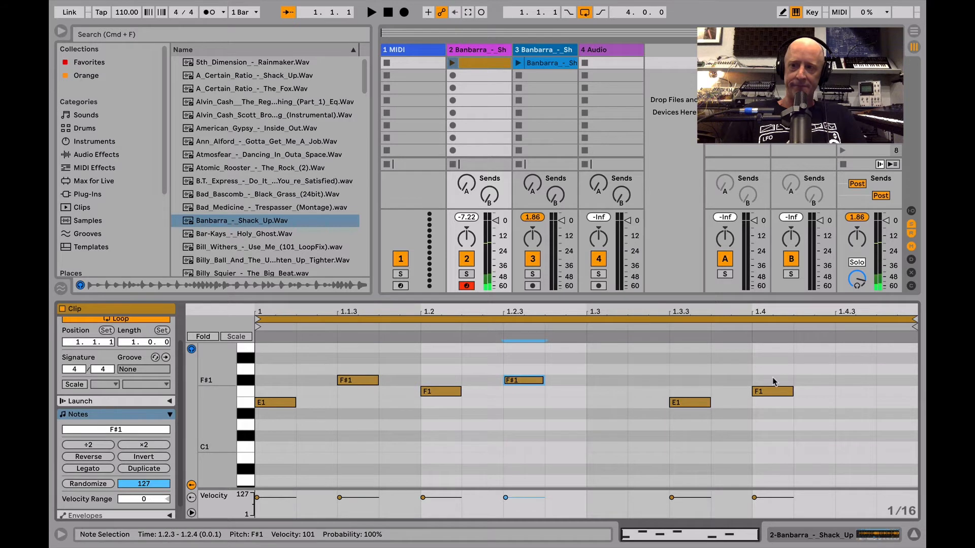
double_click(621, 382)
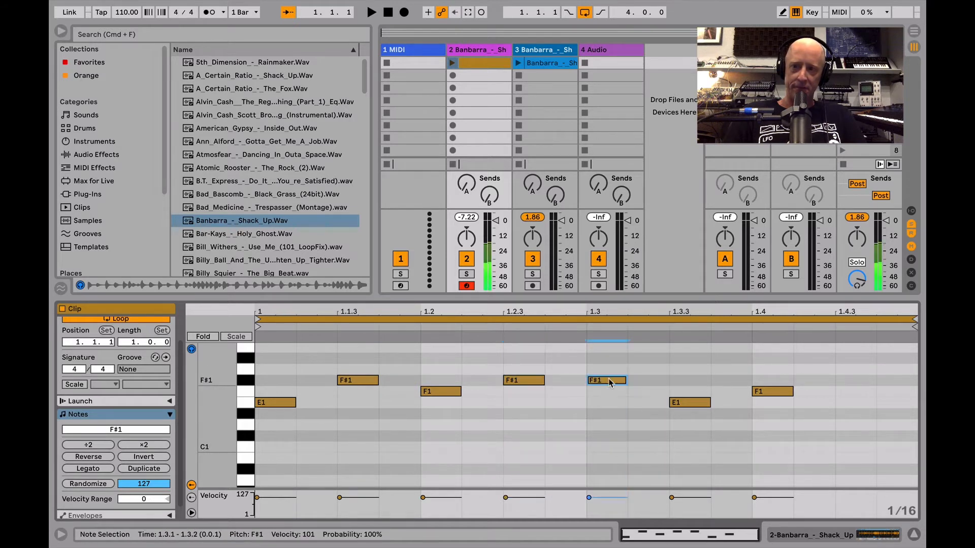
double_click(845, 380)
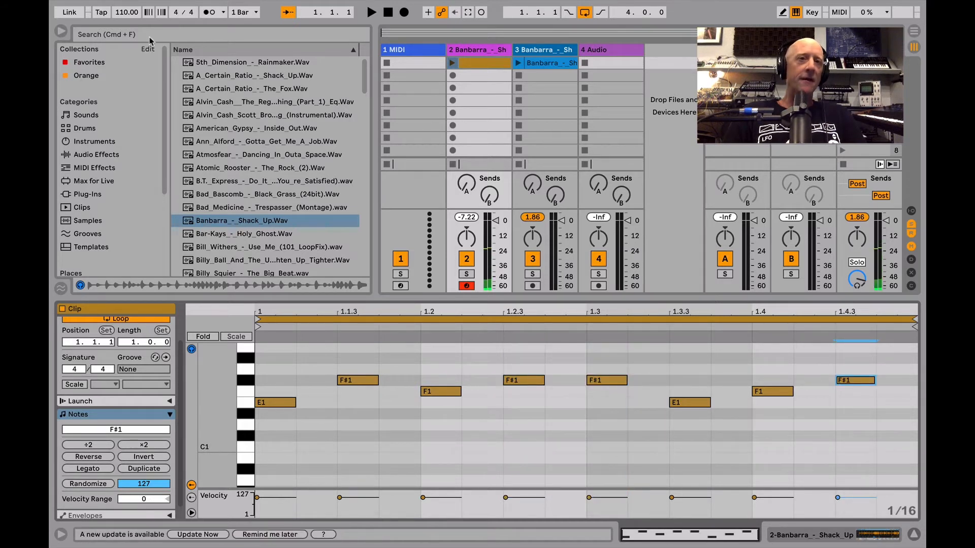
- Set the project tempo to 160 BPM, show track 2's sliced instrument and launch its MIDI clip
left_click_drag(126, 13, 126, 5)
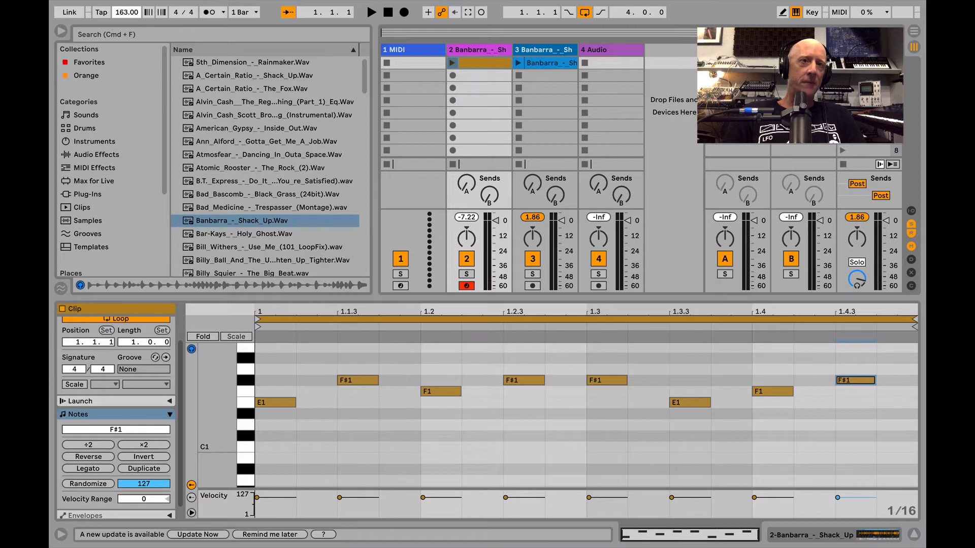
left_click_drag(126, 5, 124, 19)
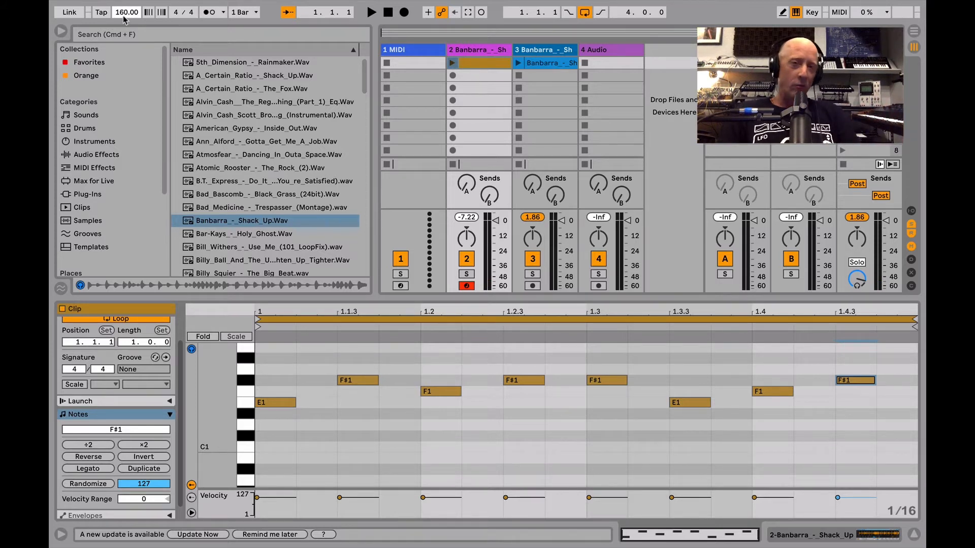
key("shift+Tab")
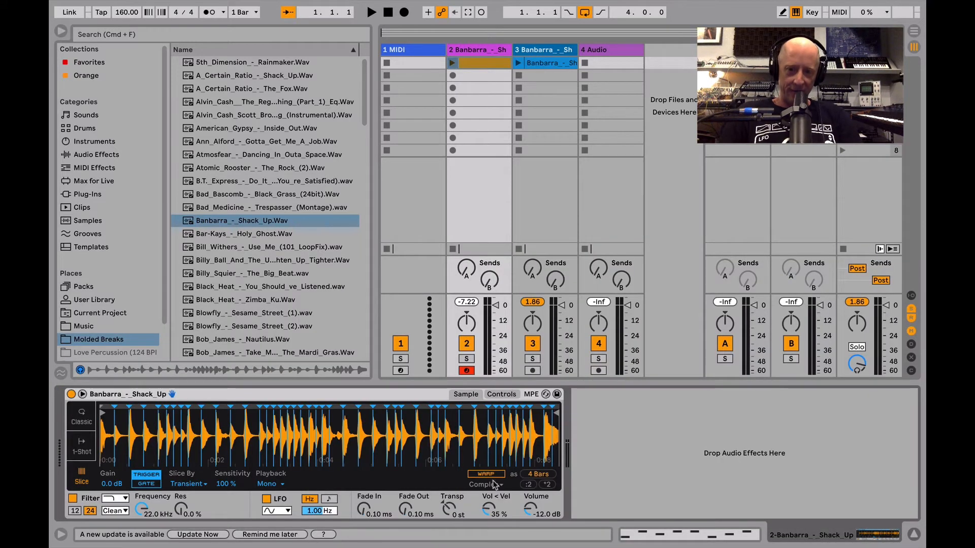
left_click(452, 63)
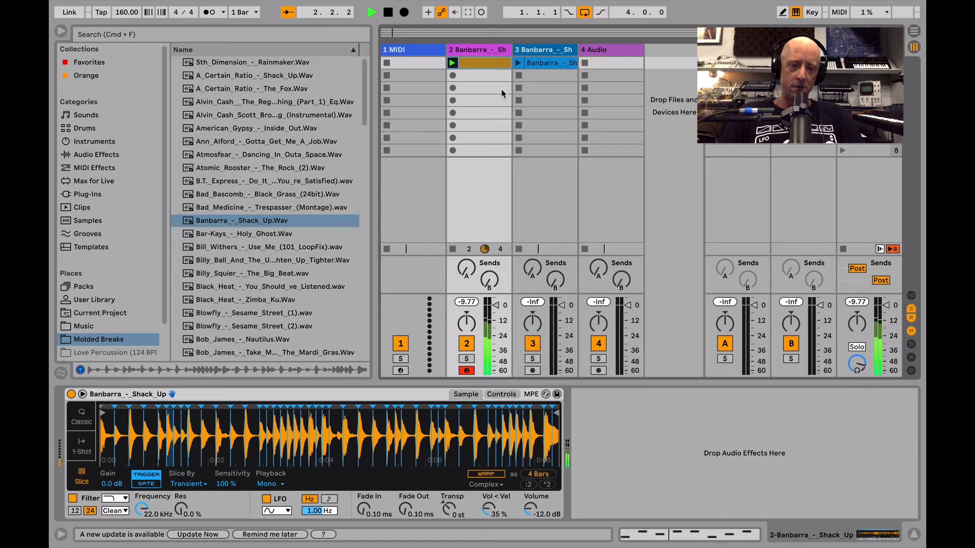
- Add F#1 sixteenth notes at 1.2.4 with velocity 28 and at 1.3.2 with velocity 61, and audition the pattern
key("shift+Tab")
key("space")
left_click(603, 382)
key("Left")
left_click_drag(566, 381, 566, 418)
key("space")
key("space")
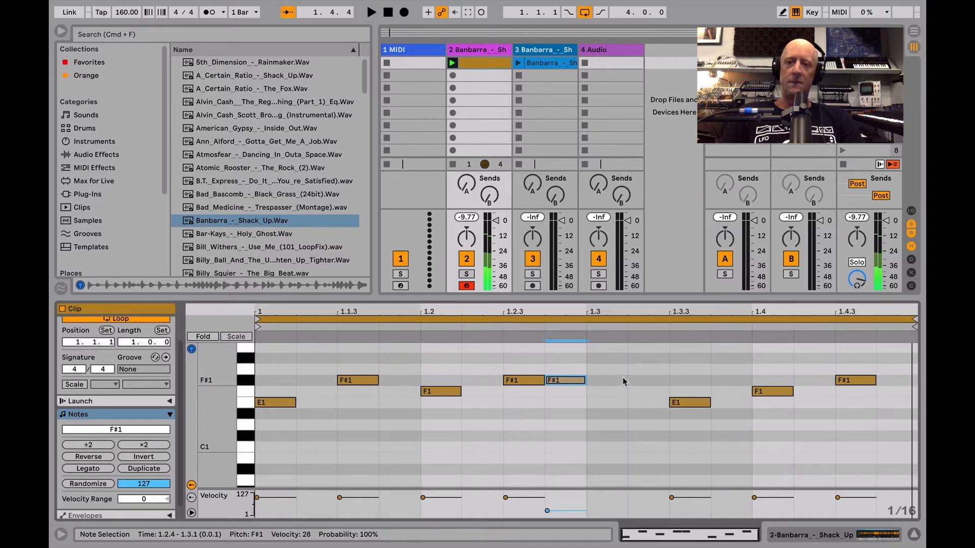
double_click(629, 380)
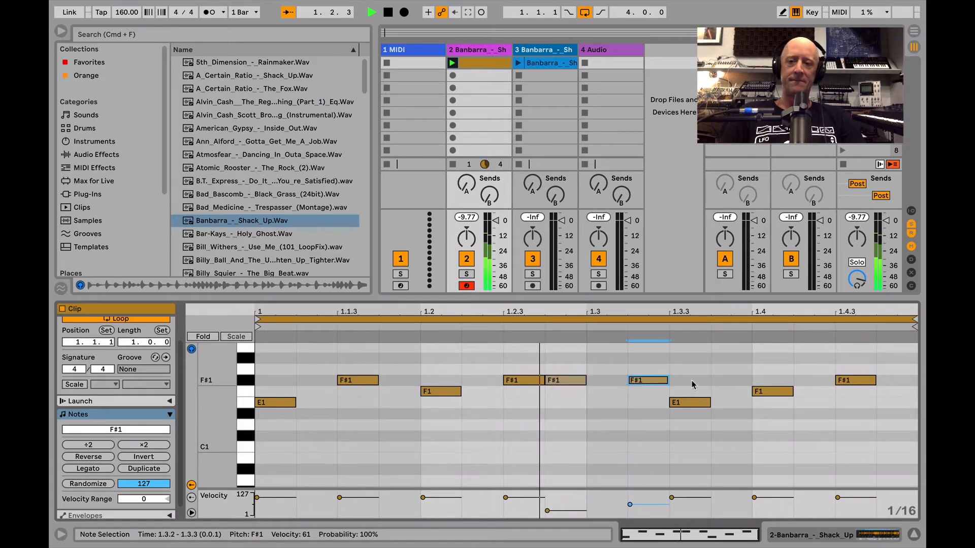
key("space")
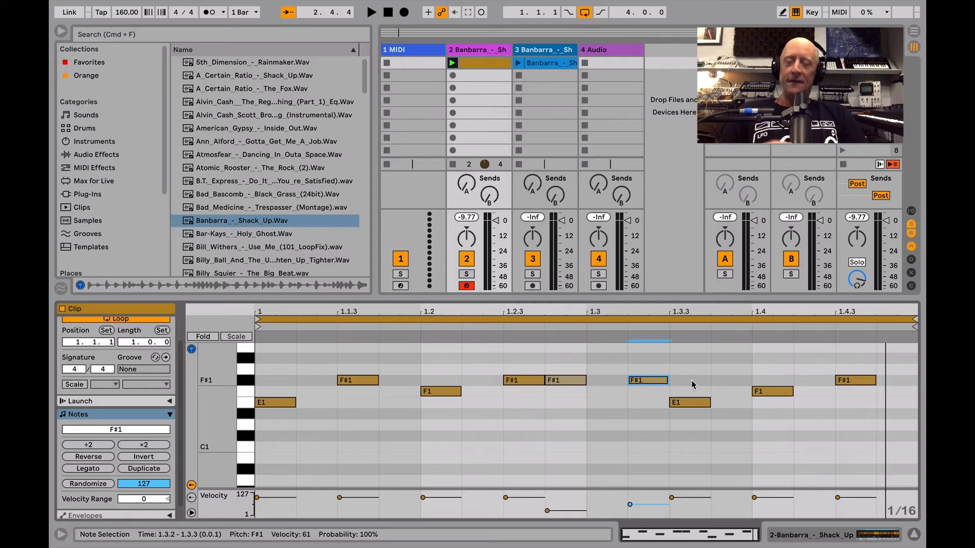
- Examine the slices around the one-second mark of the sample's waveform and the sample's available commands
key("shift+Tab")
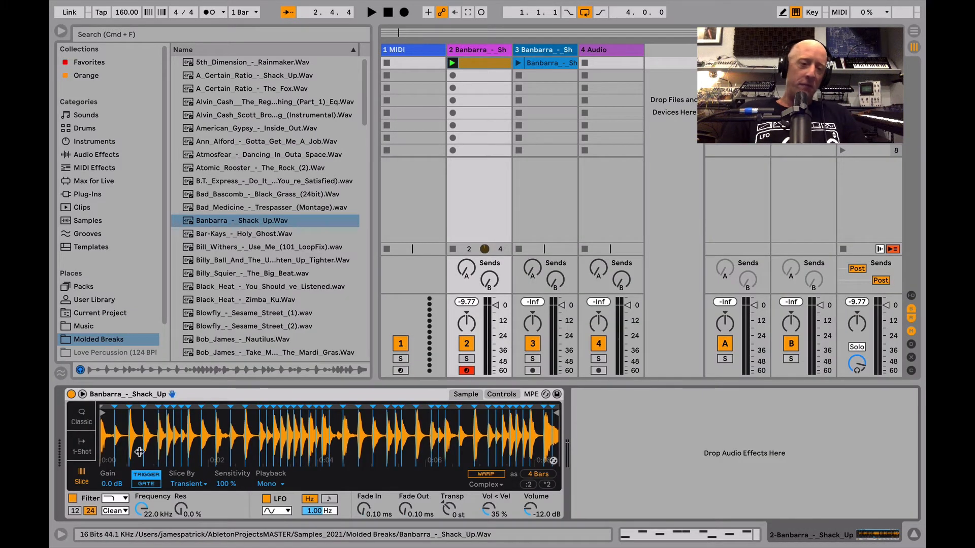
left_click_drag(192, 442, 427, 443)
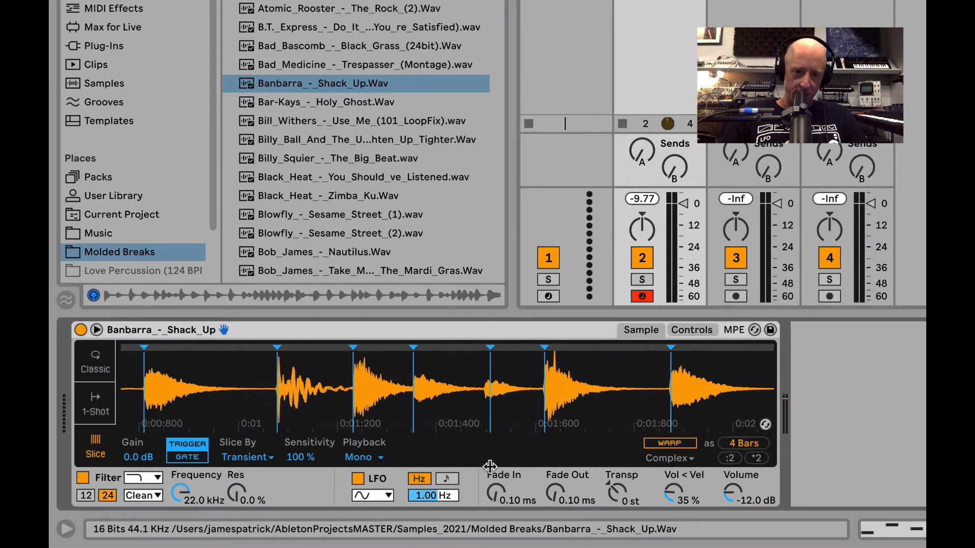
mouse_move(485, 391)
left_mouse_down()
mouse_move(475, 393)
mouse_move(505, 399)
mouse_move(508, 438)
left_mouse_up()
mouse_move(416, 401)
left_mouse_down()
mouse_move(484, 381)
mouse_move(515, 407)
mouse_move(548, 407)
left_mouse_up()
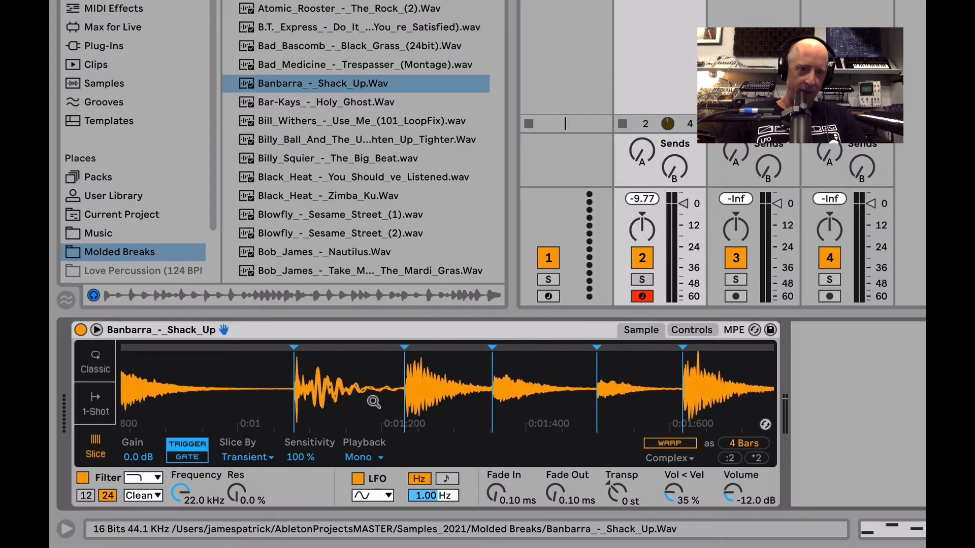
right_click(345, 393)
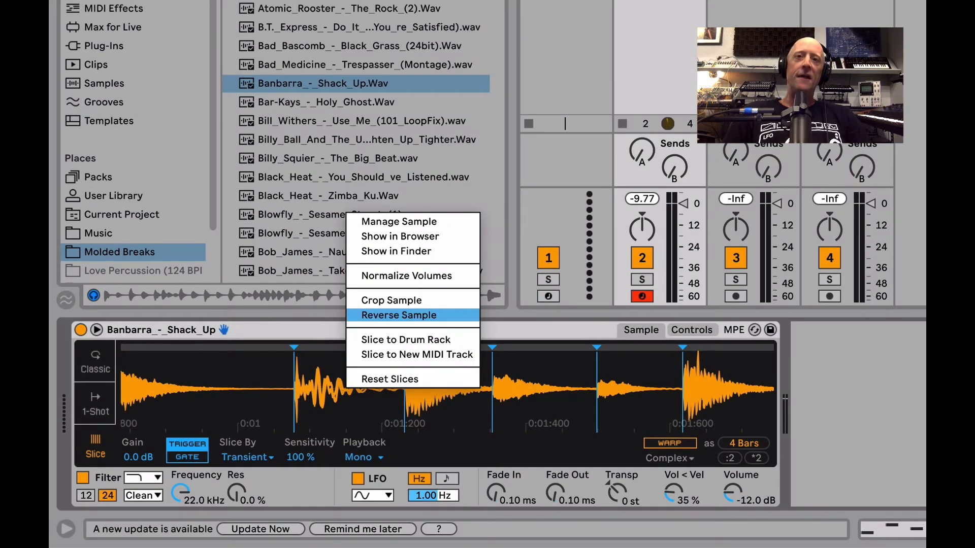
key("Escape")
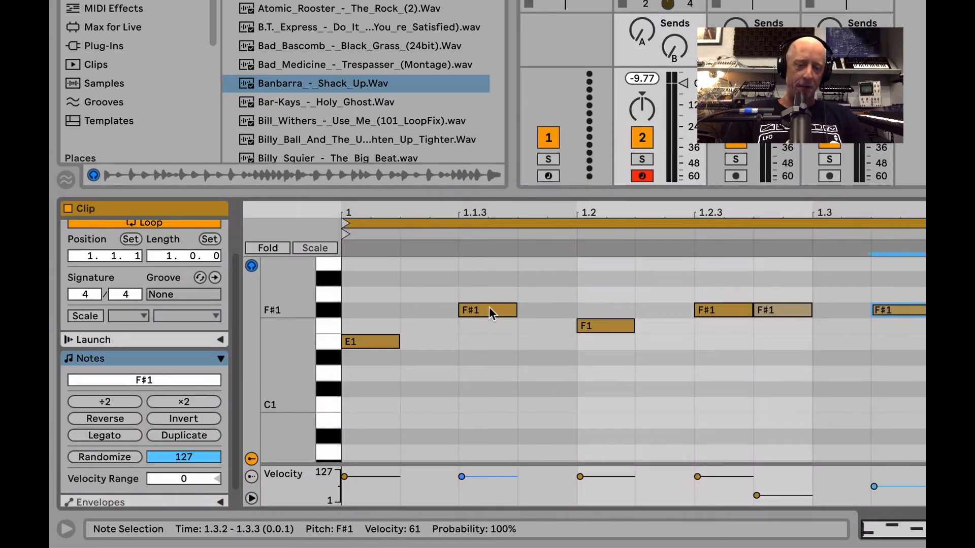
- Try the F#1 note from 1.1.3 stacked over the E1 note at 1, and move it back
left_click_drag(489, 309, 379, 314)
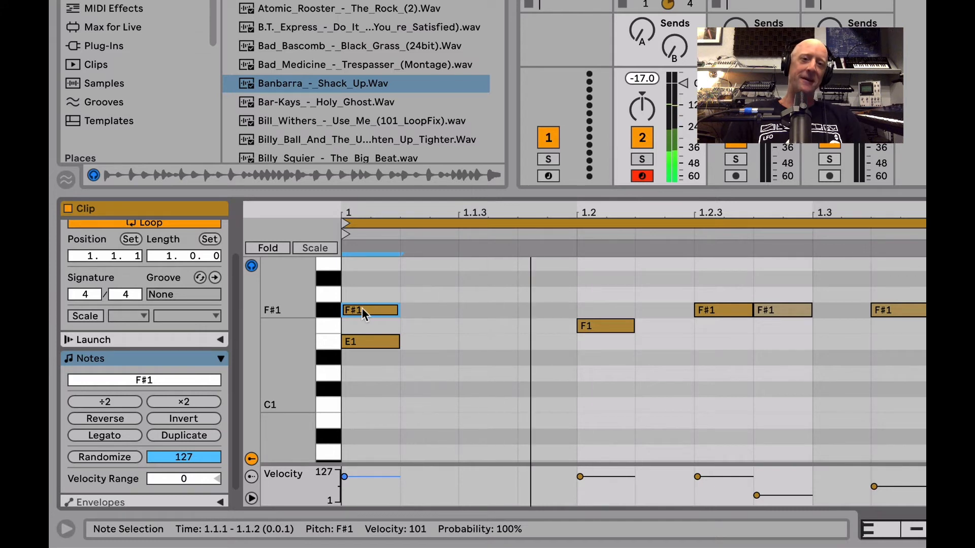
left_click_drag(361, 307, 483, 307)
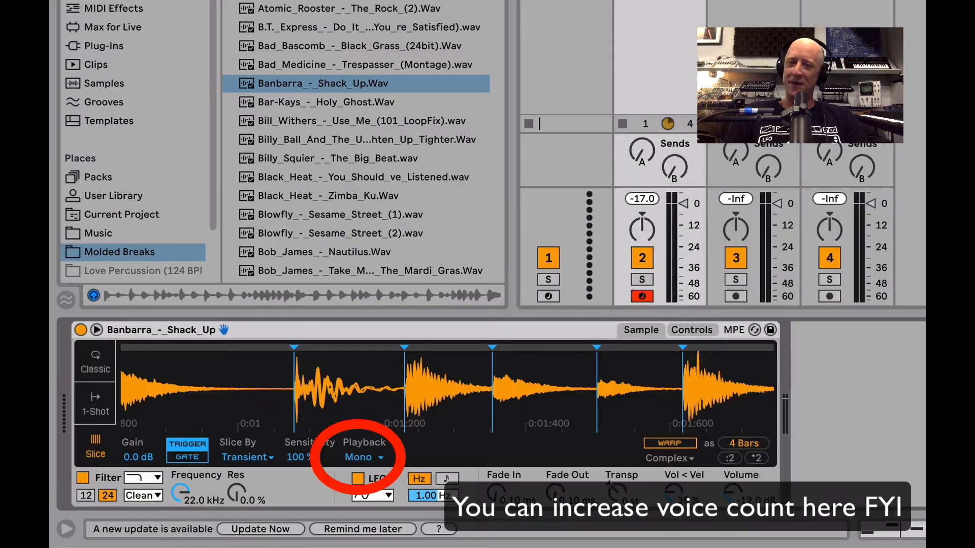
- Convert the sliced Banbarra_-_Shack_Up sample on track 2 to a Drum Rack
left_click(389, 331)
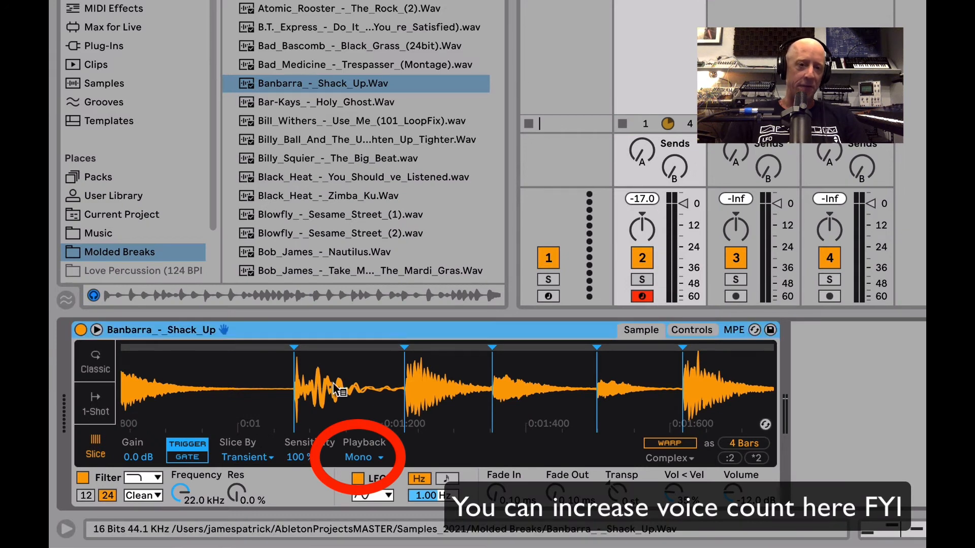
right_click(338, 399)
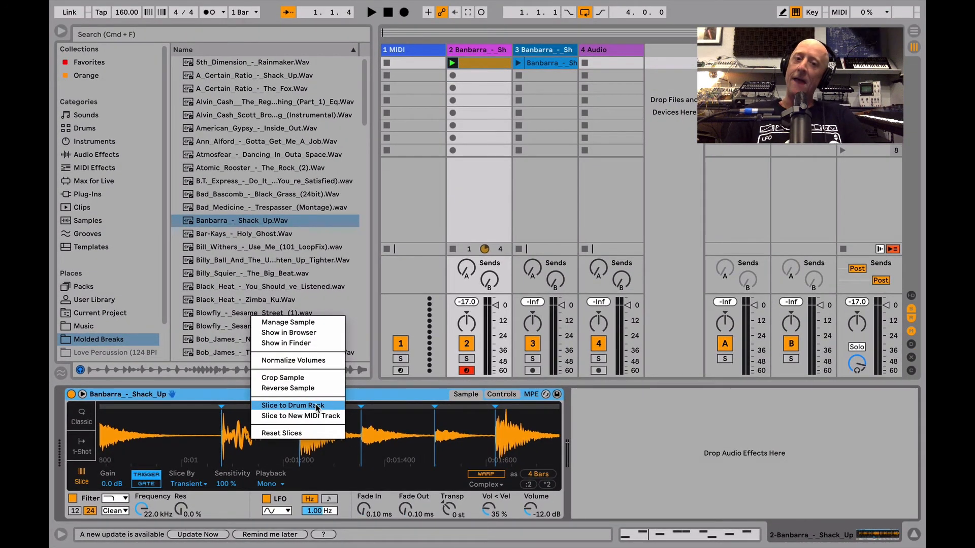
left_click(317, 406)
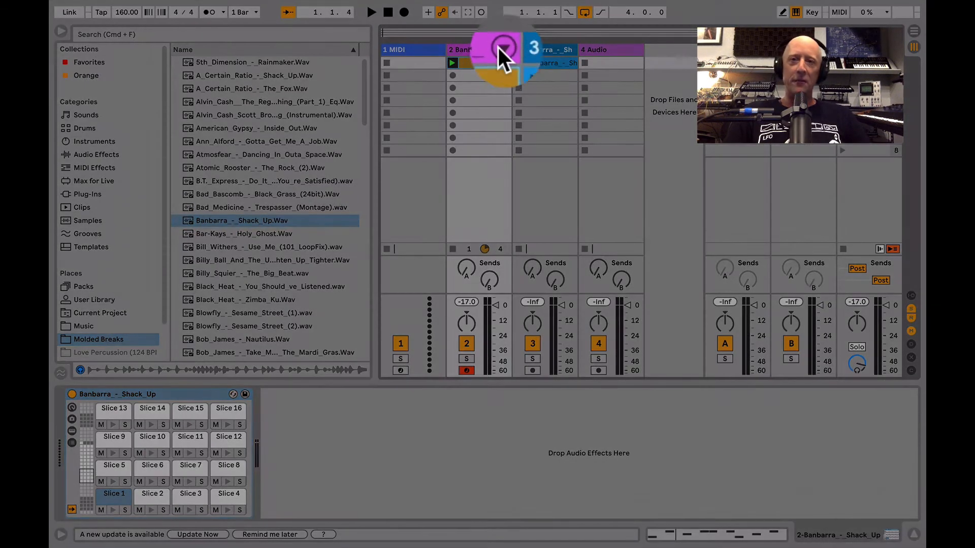
- Hide the browser and unfold track 2 to show the mixer channels of its individual slices
left_click(505, 49)
key("super+alt+b")
scroll(417, 124, "right", 4)
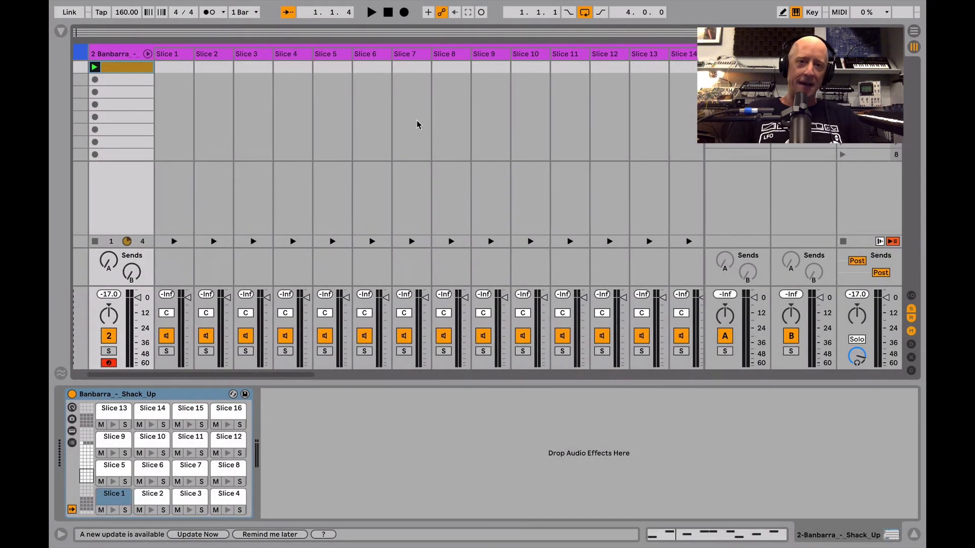
scroll(417, 125, "left", 3)
scroll(417, 124, "right", 3)
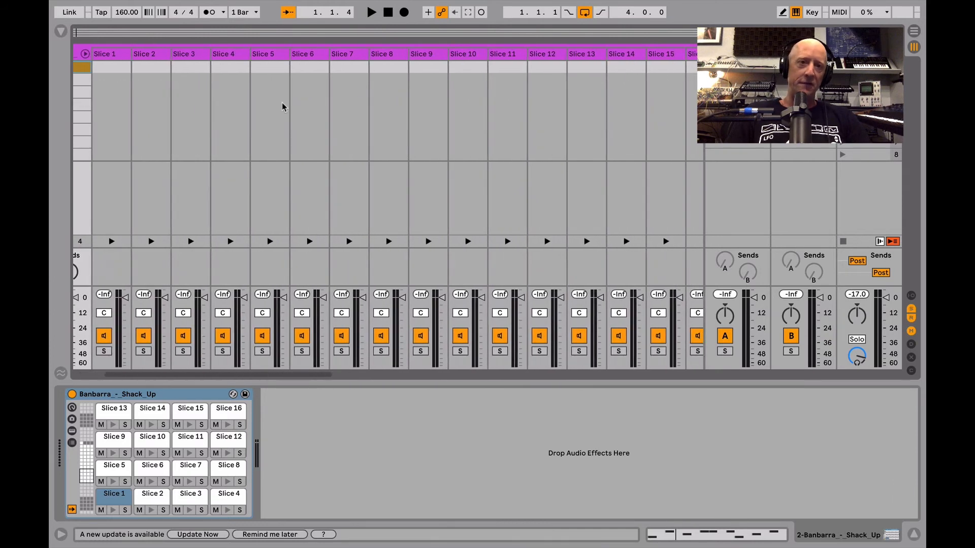
scroll(283, 105, "left", 3)
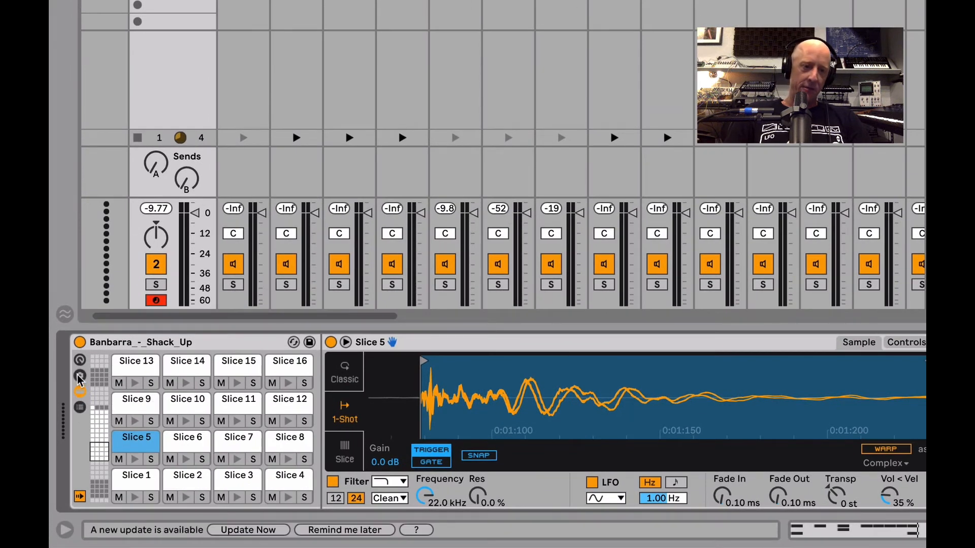
- Show the Drum Rack's chain list together with its input/output settings
left_click(80, 408)
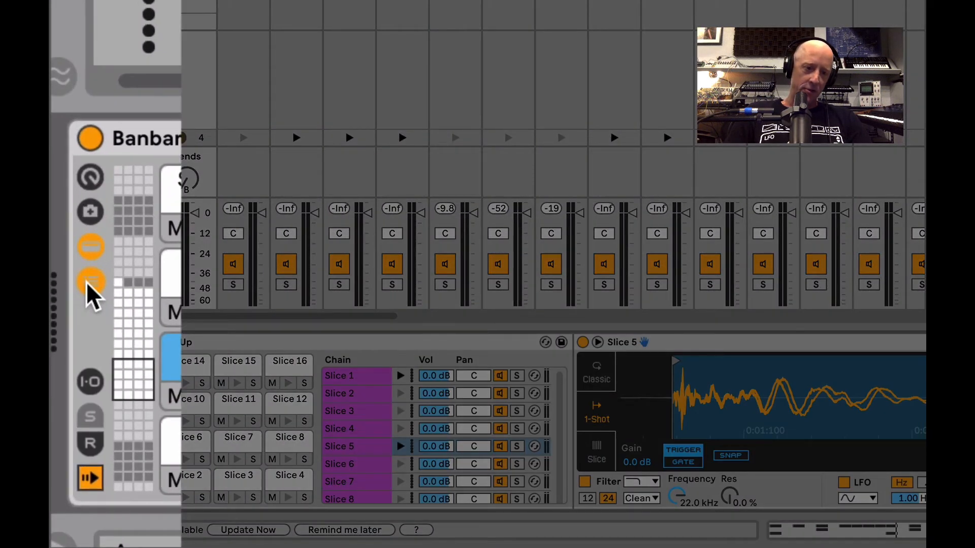
left_click(92, 287)
left_click(92, 287)
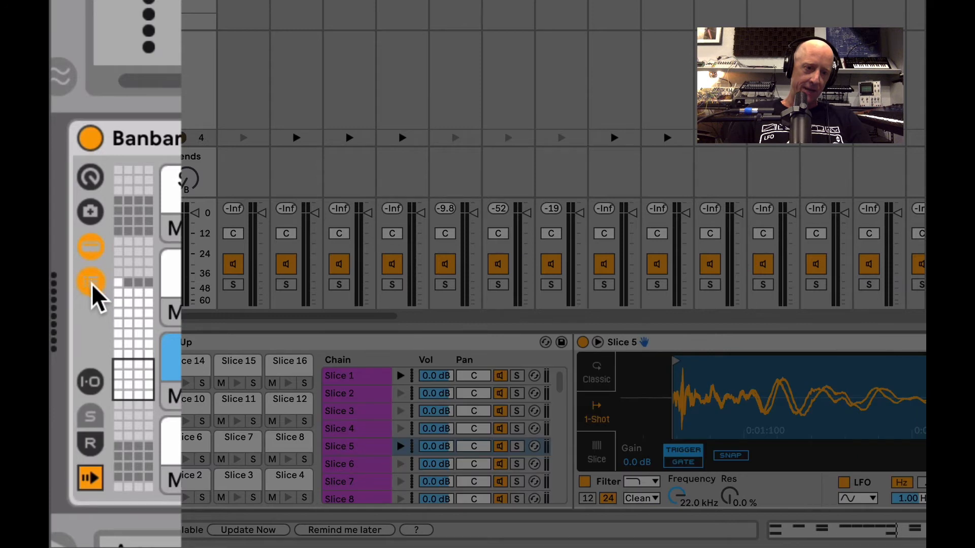
left_click(92, 368)
left_click(92, 368)
left_click(92, 368)
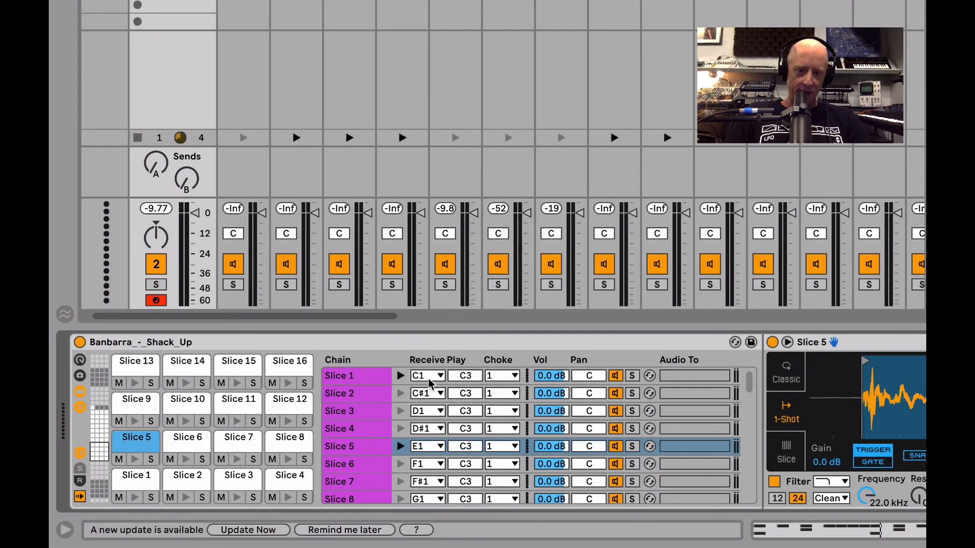
- Set the Choke group to None for all chains from Slice 1 to Slice 45
scroll(492, 404, "down", 10)
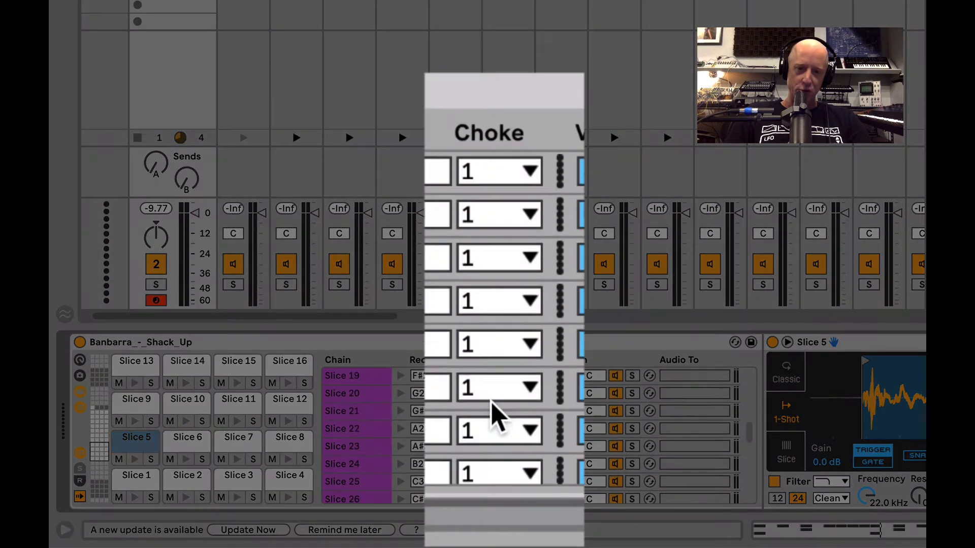
scroll(493, 416, "down", 3)
left_click(345, 484)
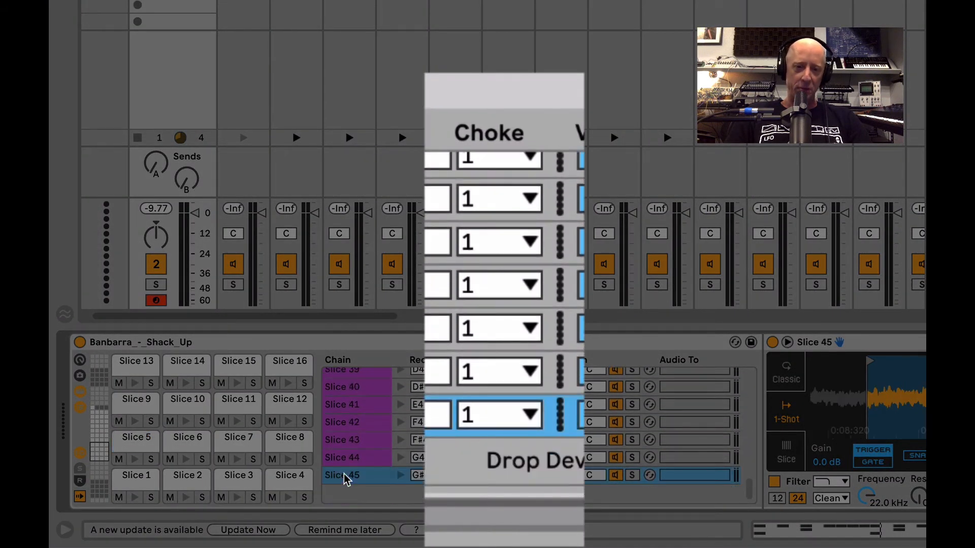
scroll(378, 437, "down", 1)
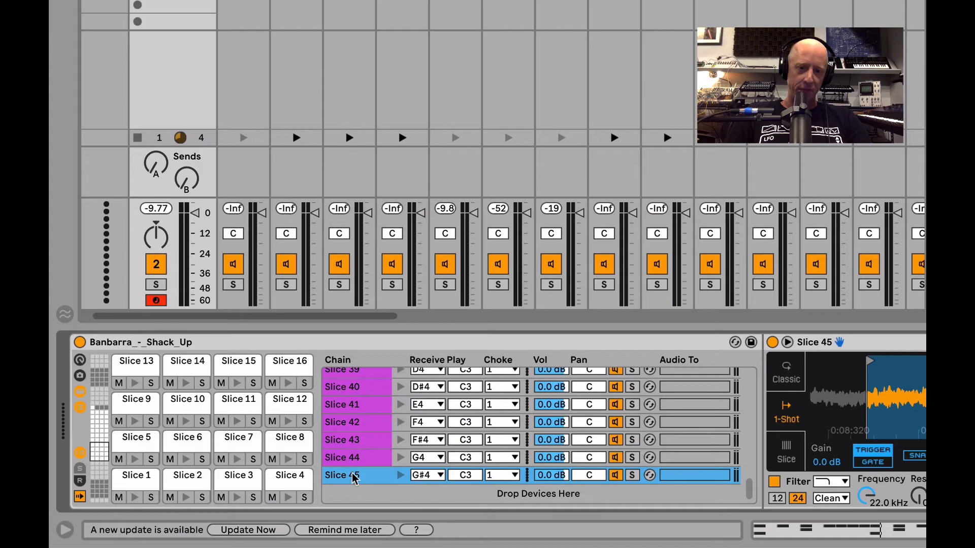
scroll(354, 478, "up", 15)
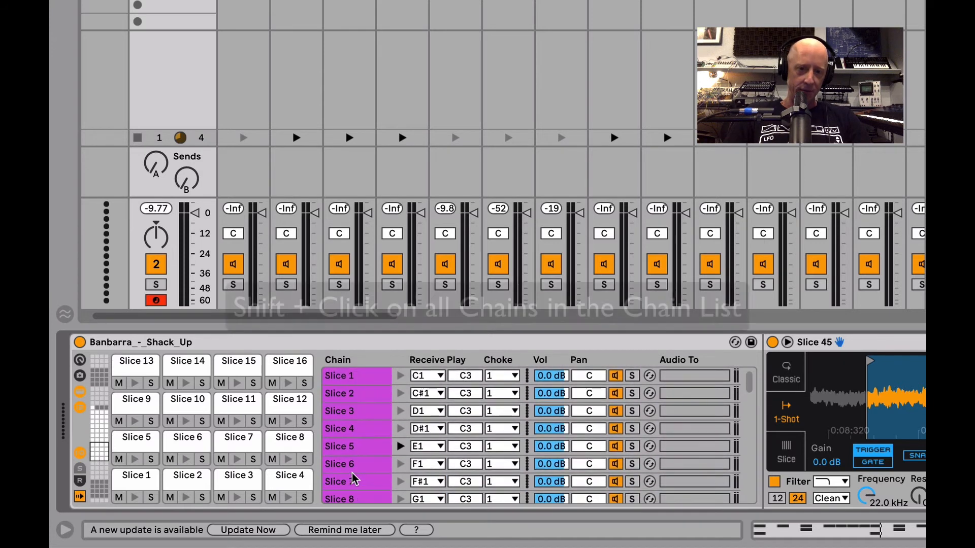
left_click(348, 377, "shift")
scroll(396, 424, "down", 15)
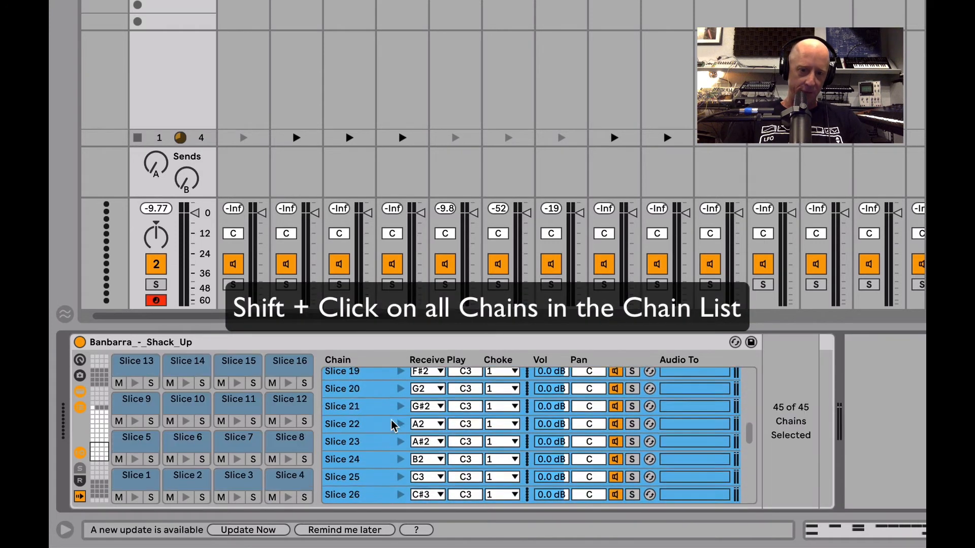
scroll(394, 425, "up", 15)
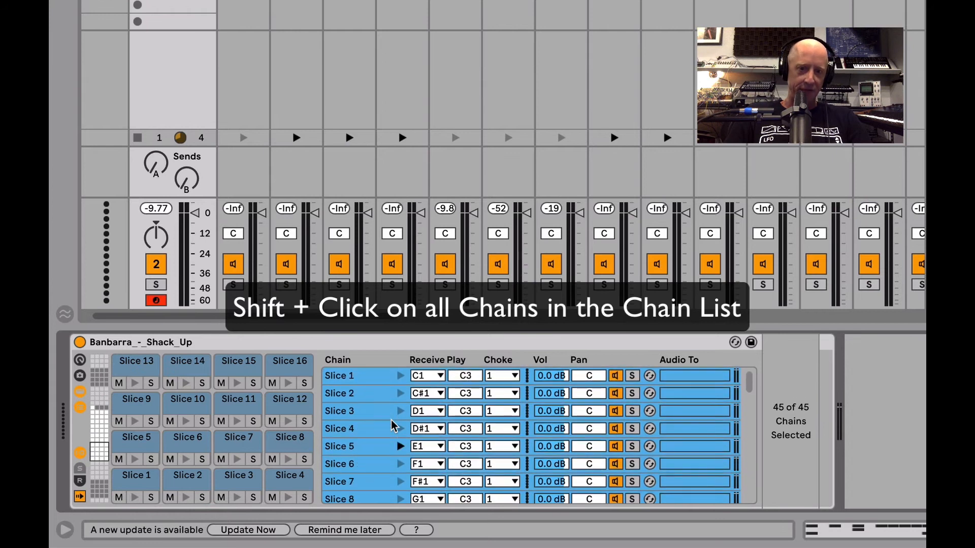
left_click(501, 377)
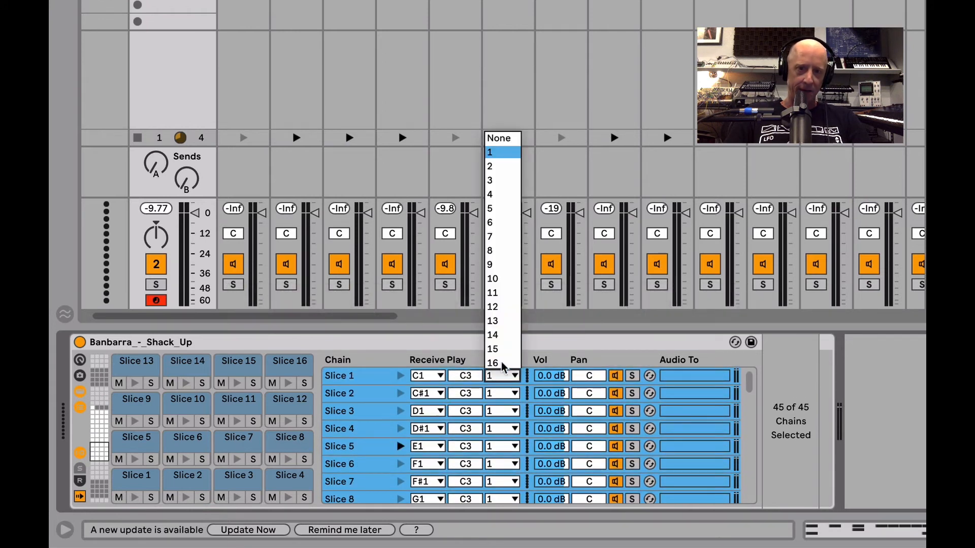
left_click(506, 138)
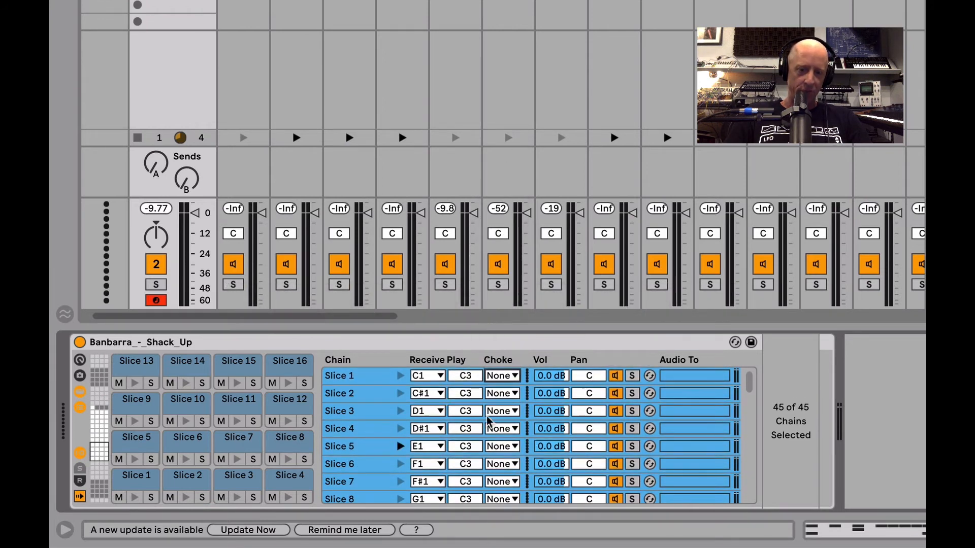
left_click(362, 431)
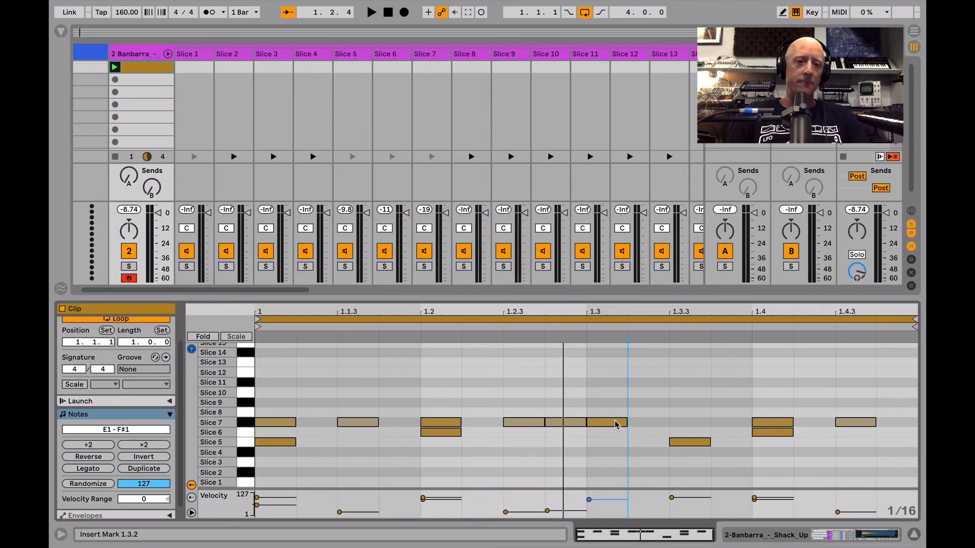
- Play the layered slice pattern and audition other slices on the clip's piano roll keys
key("space")
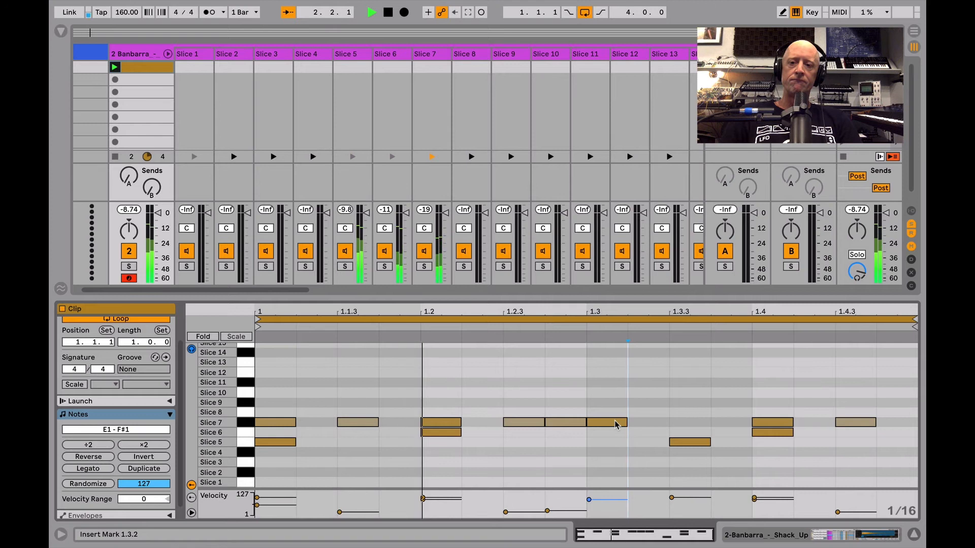
key("space")
left_click(658, 432)
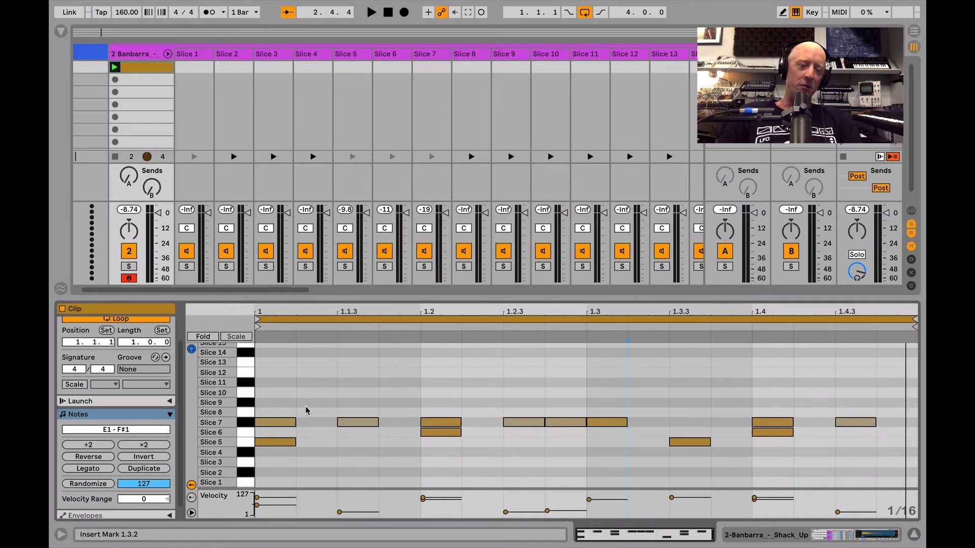
scroll(247, 354, "up", 3)
left_click_drag(247, 348, 245, 437)
scroll(369, 394, "down", 3)
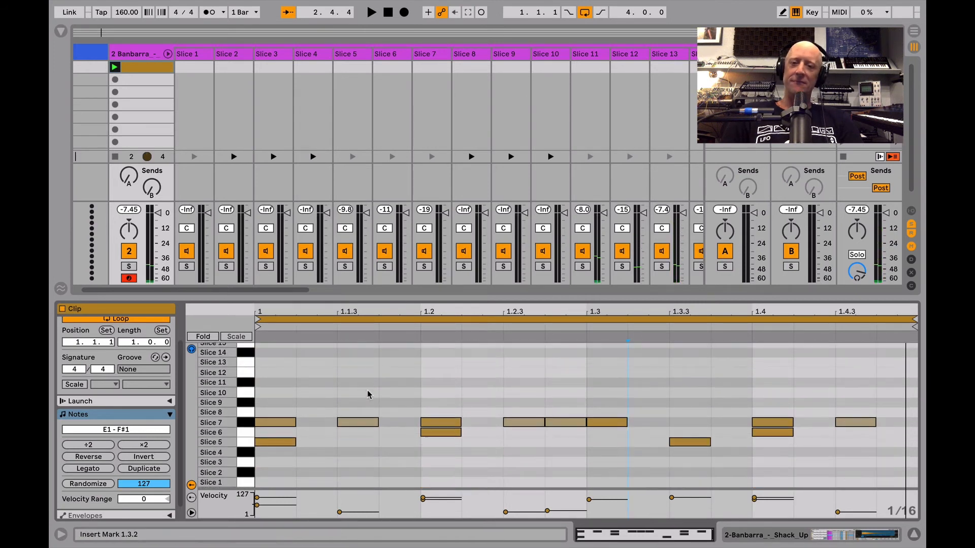
scroll(319, 393, "up", 3)
scroll(319, 392, "down", 2)
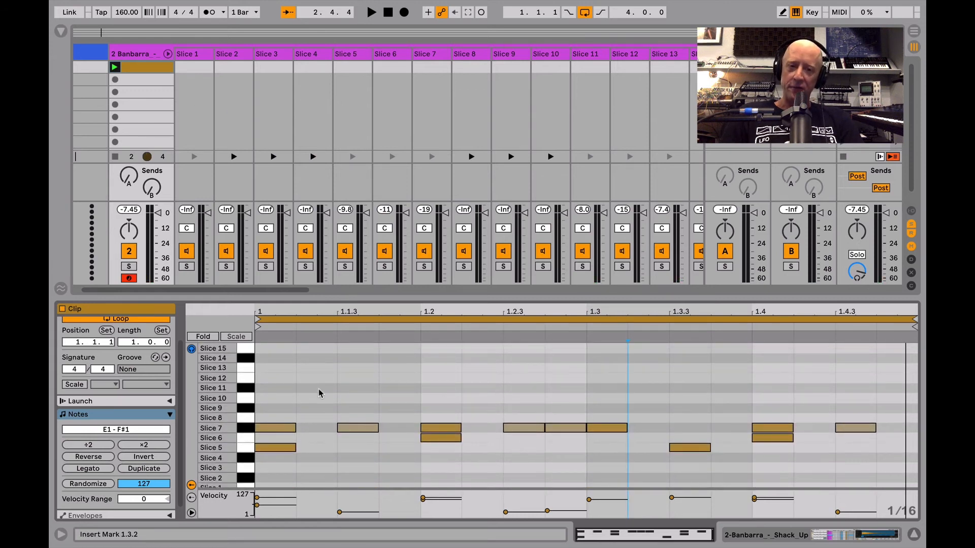
- Show the Drum Rack again and look through individual slice chains, ending on Slice 2
key("shift+Tab")
left_click(277, 478)
left_click(278, 498)
left_click(278, 472)
left_click(277, 435)
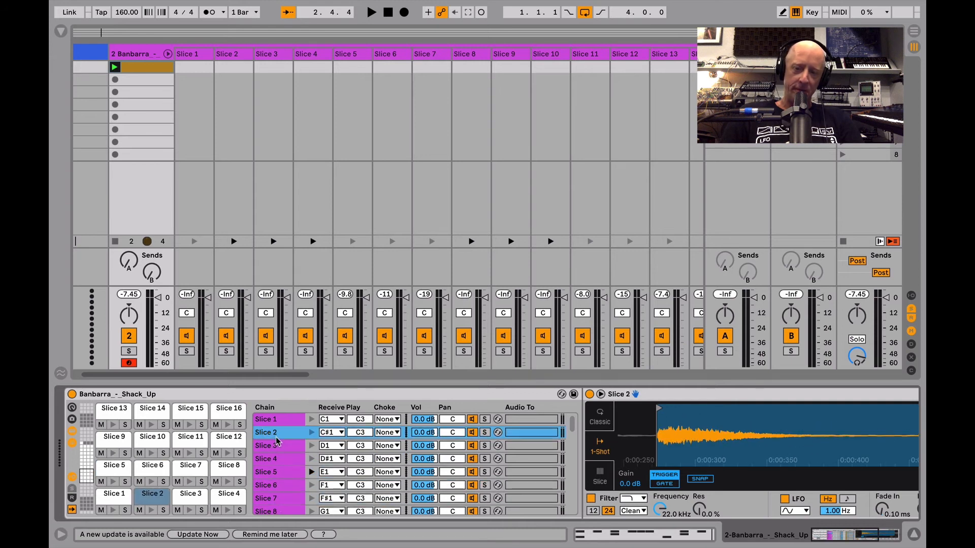
- Save the Banbarra_-_Shack_Up Drum Rack as a preset in the User Library
scroll(277, 442, "down", 1)
left_click(193, 399)
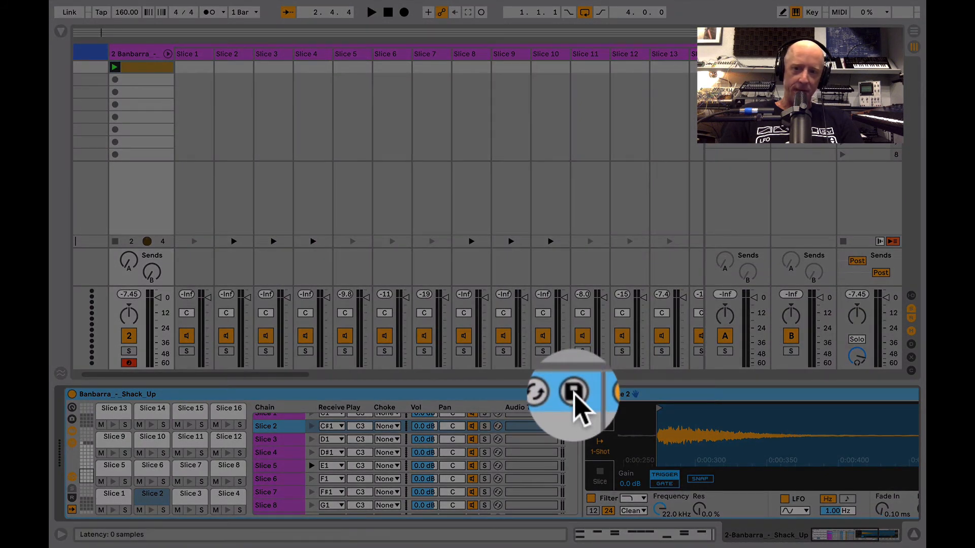
left_click(573, 394)
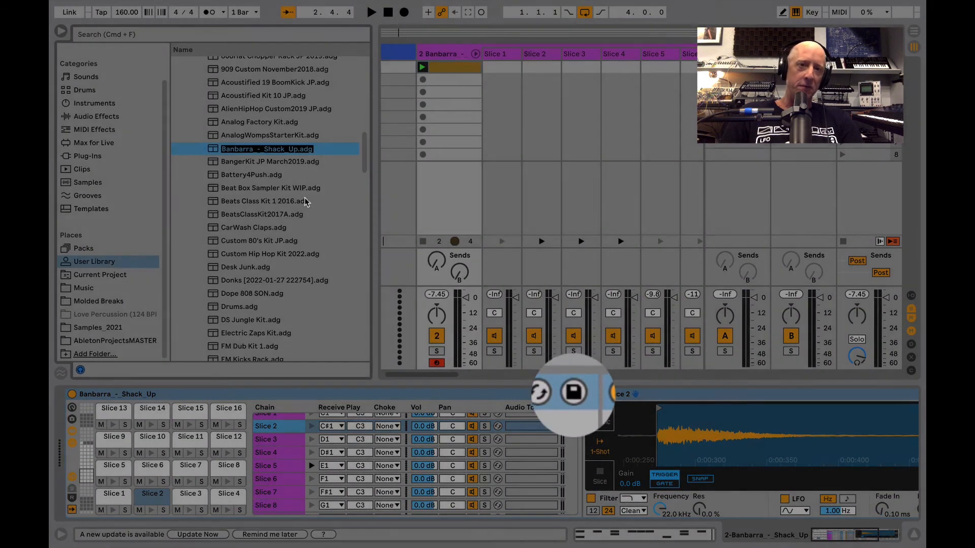